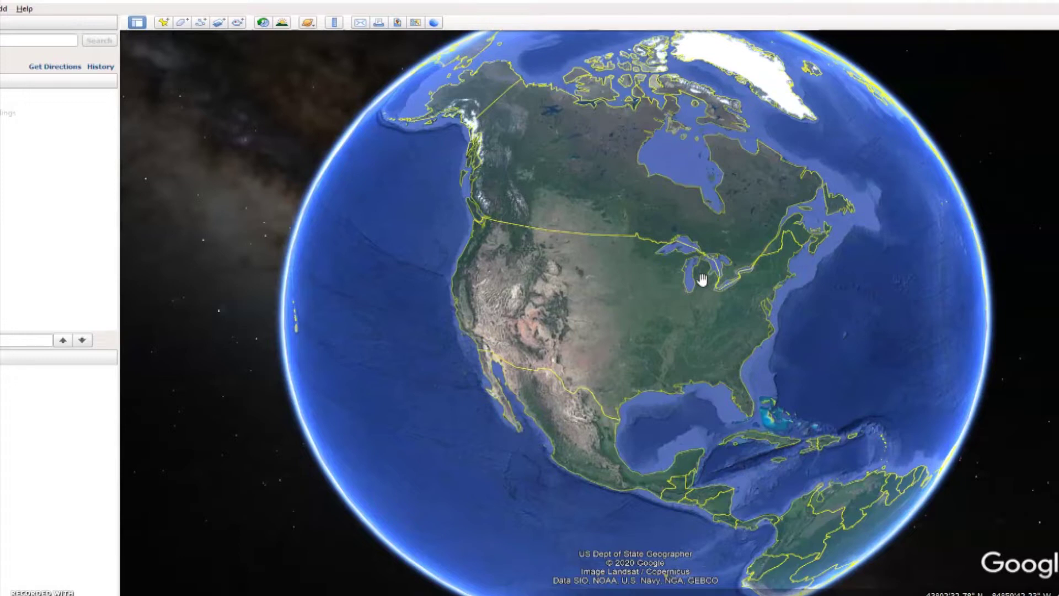
Zoom in from the globe to the farm with two ponds along Sharon Hollow Rd near highway 12, and examine its fields
{"action": "left_click", "coordinate": [700, 298]}
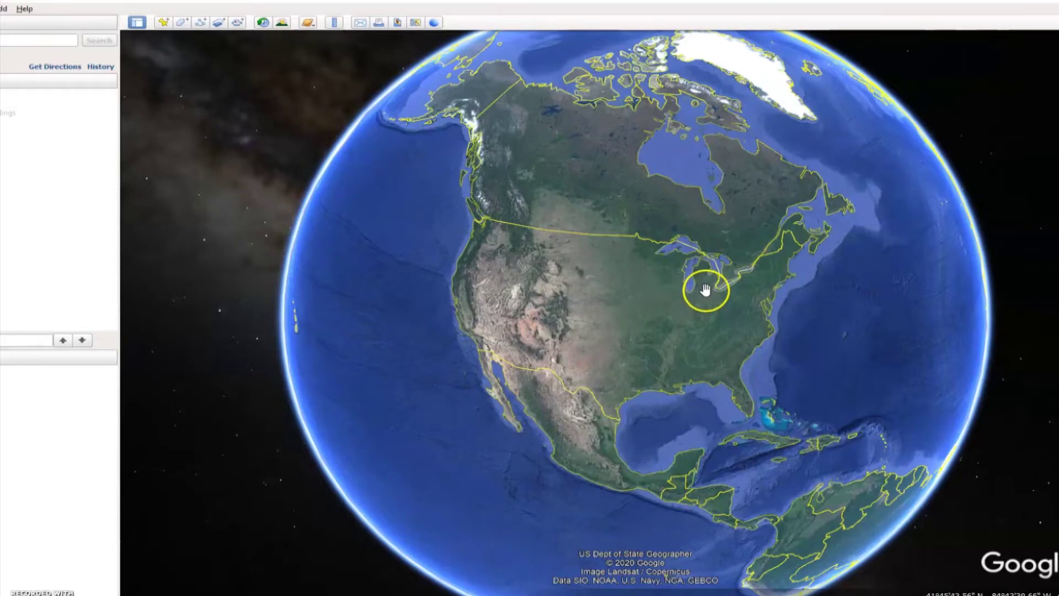
{"action": "double_click", "coordinate": [704, 291]}
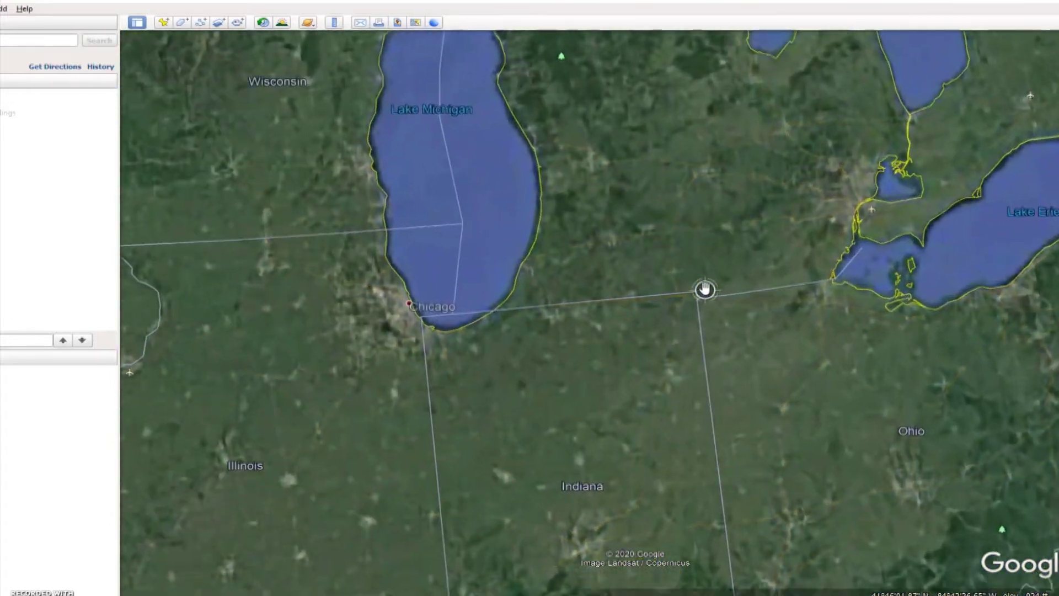
{"action": "double_click", "coordinate": [773, 216]}
{"action": "double_click", "coordinate": [494, 371]}
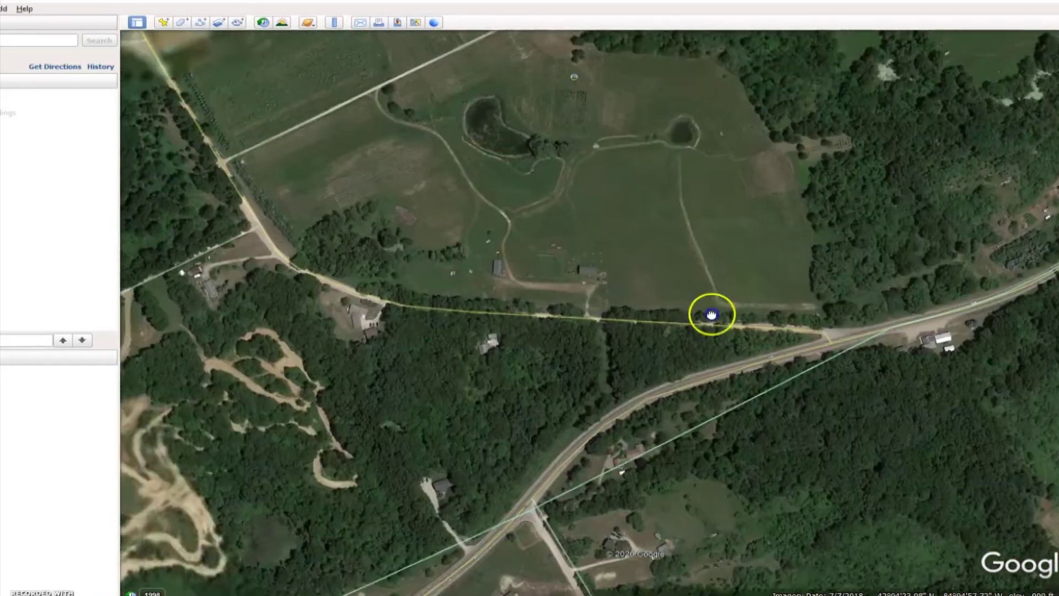
{"action": "left_click_drag", "start_coordinate": [711, 315], "coordinate": [739, 461]}
{"action": "scroll", "coordinate": [687, 414], "scroll_direction": "up", "scroll_amount": 2}
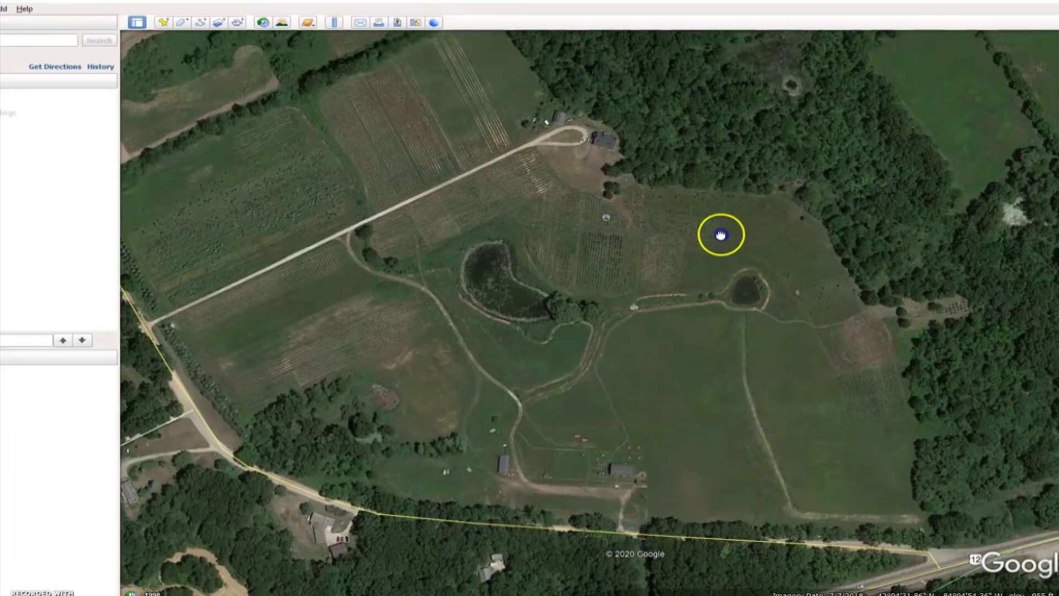
{"action": "left_click_drag", "start_coordinate": [720, 232], "coordinate": [708, 373]}
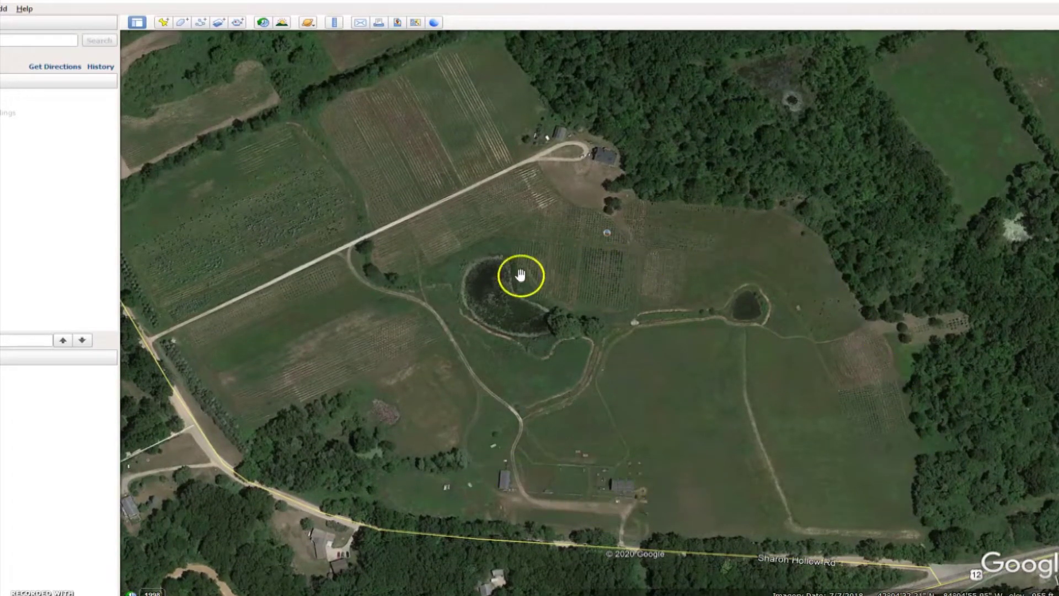
{"action": "scroll", "coordinate": [198, 267], "scroll_direction": "down", "scroll_amount": 3}
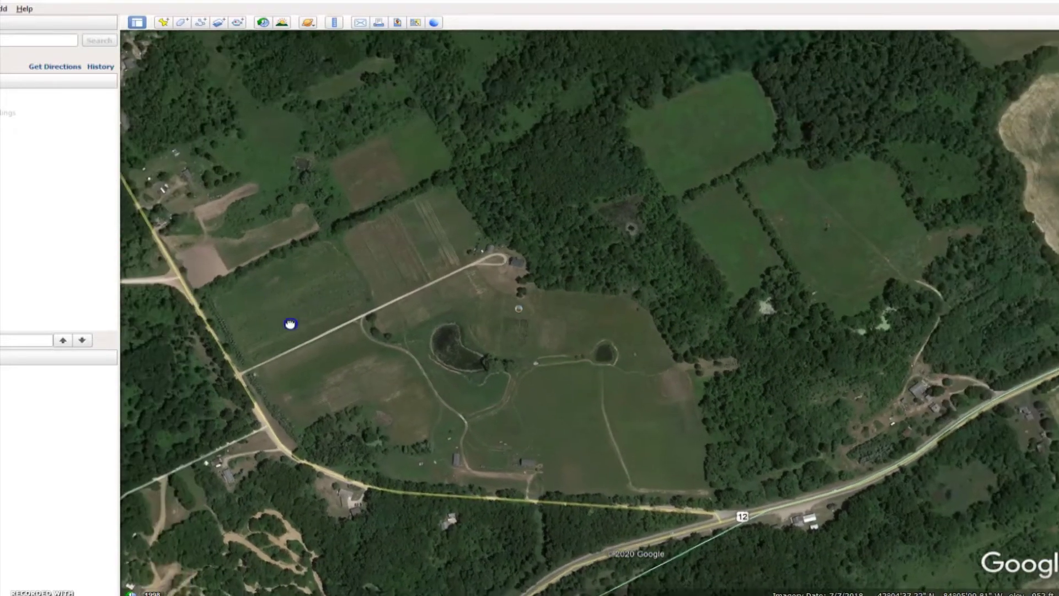
{"action": "left_click_drag", "start_coordinate": [290, 324], "coordinate": [331, 355]}
{"action": "left_click", "coordinate": [255, 350]}
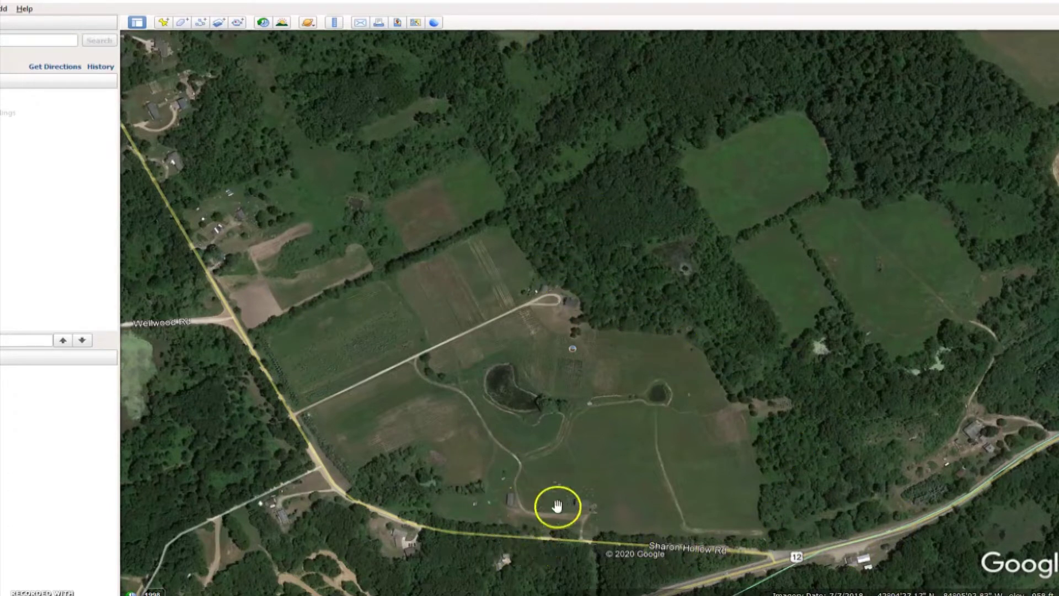
{"action": "left_click_drag", "start_coordinate": [545, 514], "coordinate": [545, 495]}
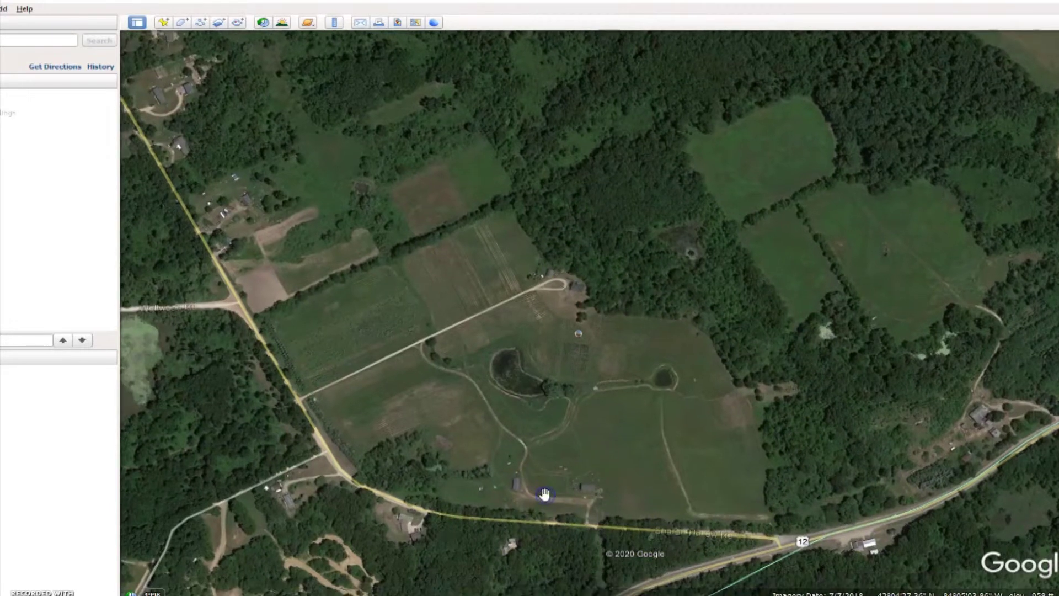
{"action": "scroll", "coordinate": [544, 494], "scroll_direction": "up", "scroll_amount": 2}
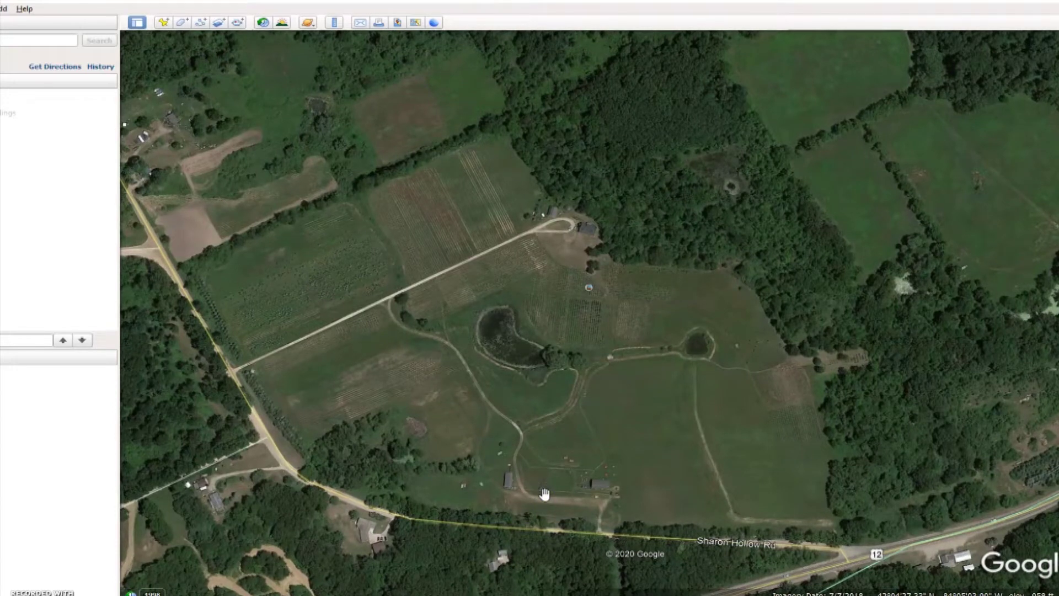
{"action": "scroll", "coordinate": [558, 467], "scroll_direction": "up", "scroll_amount": 2}
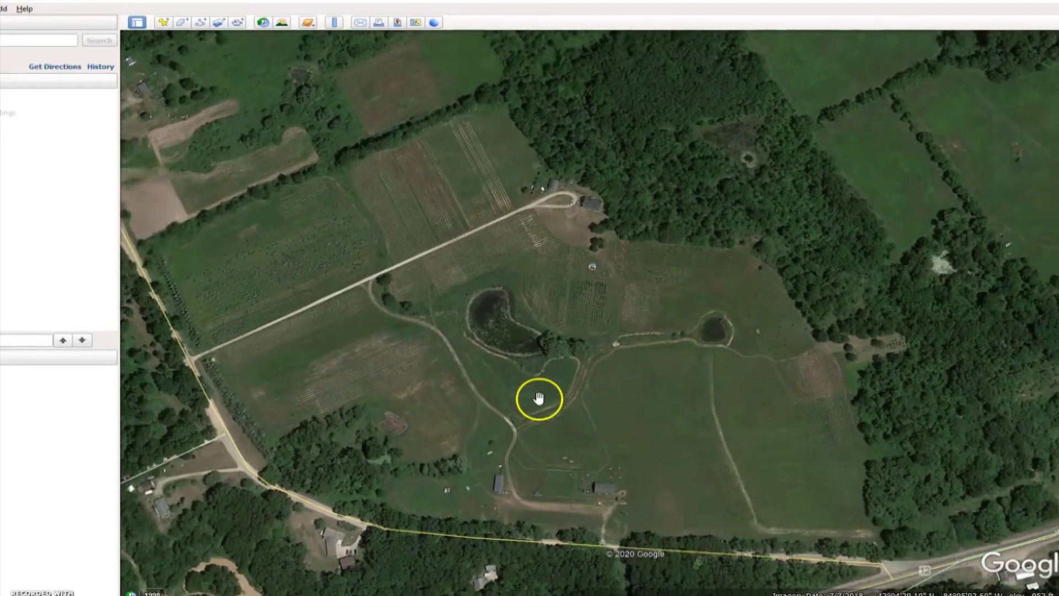
Turn on historical imagery and step back through the captures to the 4/22/1998 image of the farm
{"action": "left_click", "coordinate": [264, 24]}
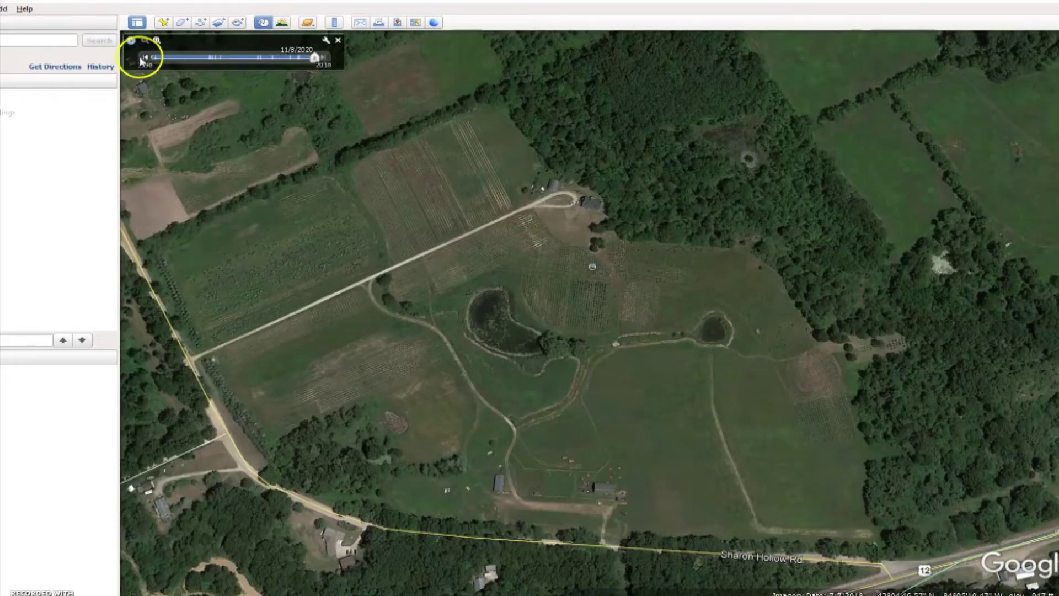
{"action": "left_click", "coordinate": [144, 58]}
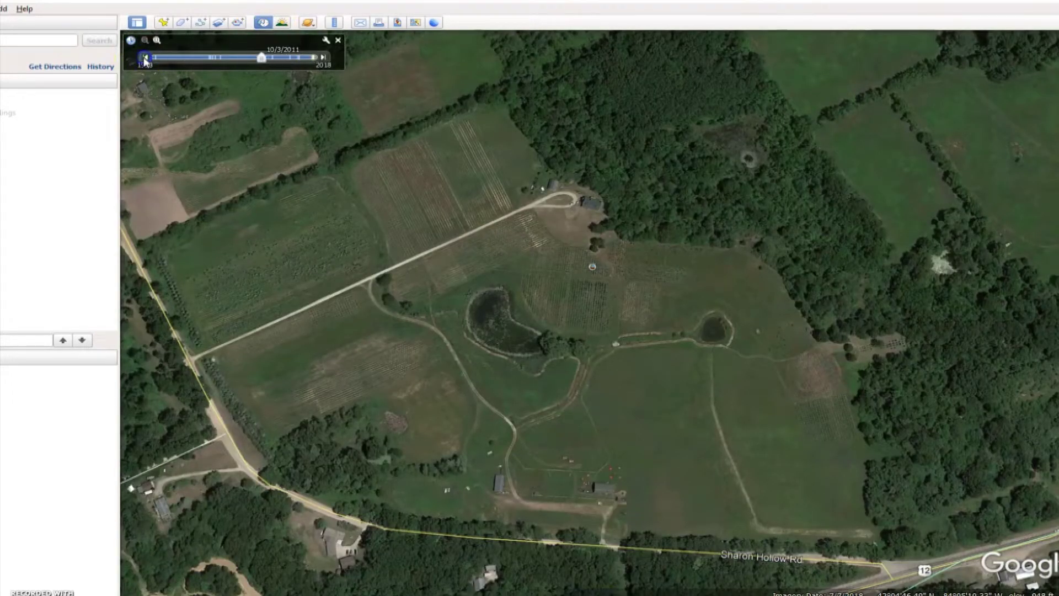
{"action": "left_click", "coordinate": [144, 57]}
{"action": "left_click", "coordinate": [144, 57]}
{"action": "left_click", "coordinate": [144, 58]}
{"action": "left_click", "coordinate": [144, 57]}
{"action": "left_click", "coordinate": [144, 57]}
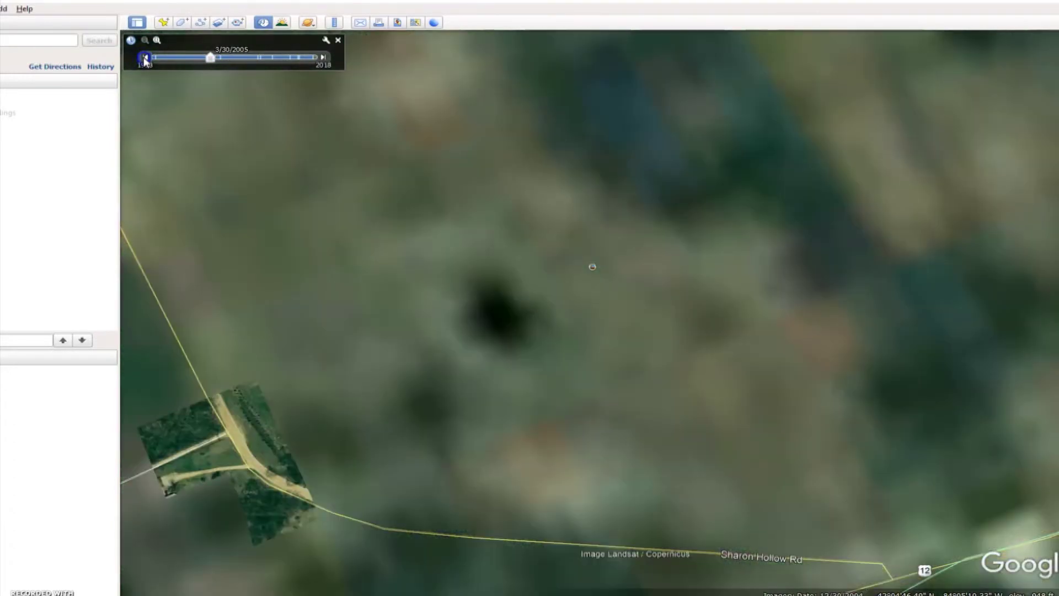
{"action": "left_click", "coordinate": [144, 57]}
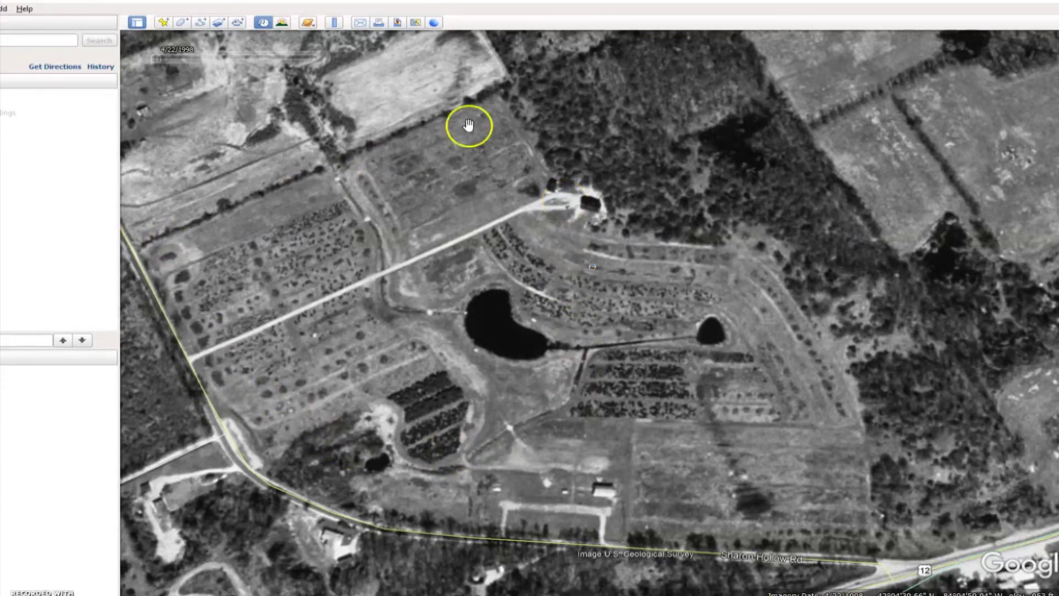
Examine the farm in the 1998 image, then advance through the 2005, 2006 and 2011 captures to 10/3/2011
{"action": "double_click", "coordinate": [563, 295]}
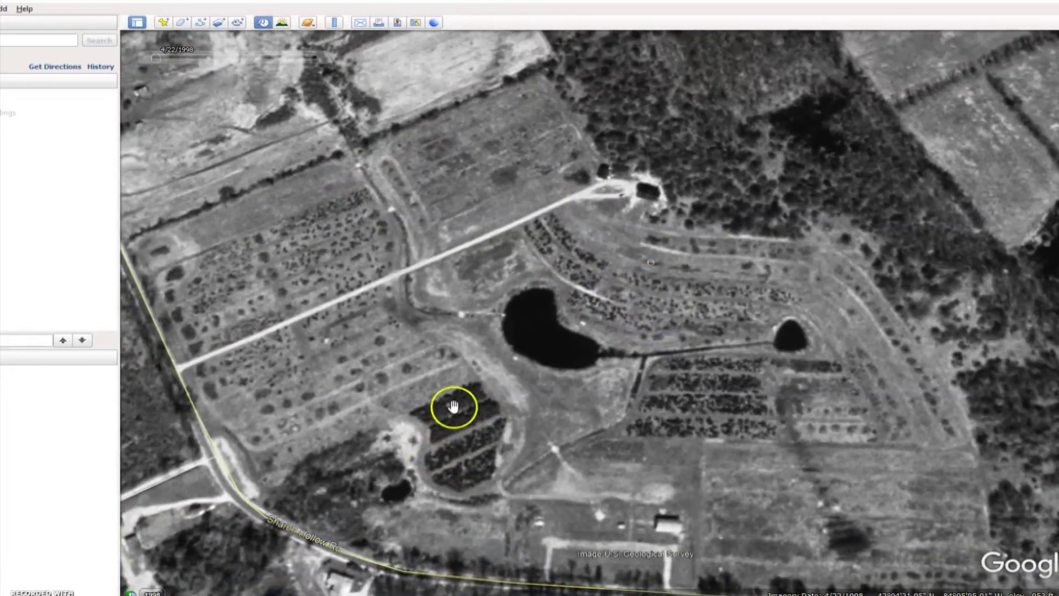
{"action": "scroll", "coordinate": [624, 451], "scroll_direction": "down", "scroll_amount": 2}
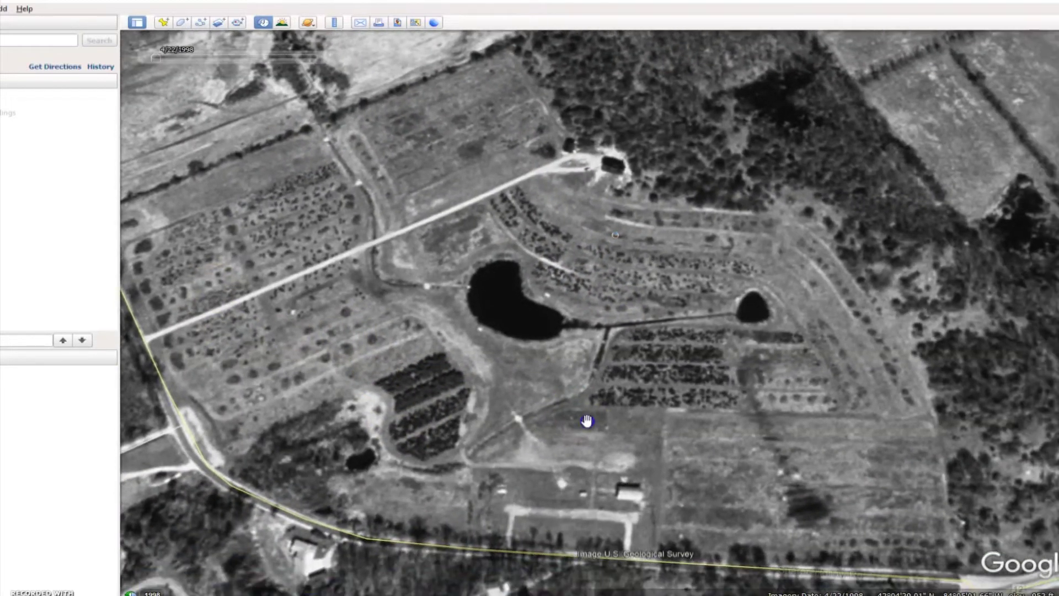
{"action": "left_click", "coordinate": [628, 484]}
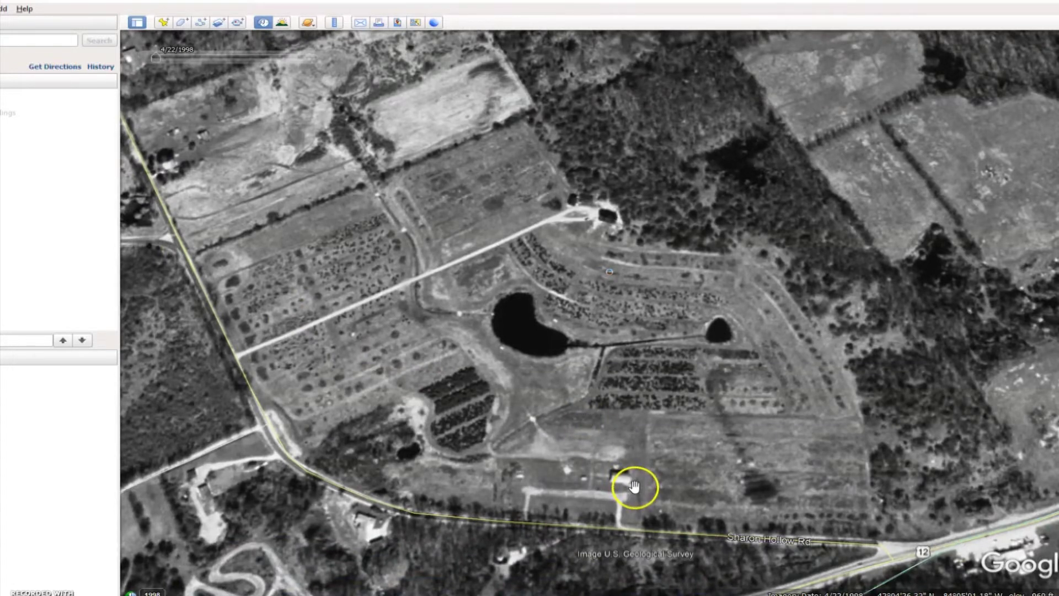
{"action": "mouse_move", "coordinate": [194, 59]}
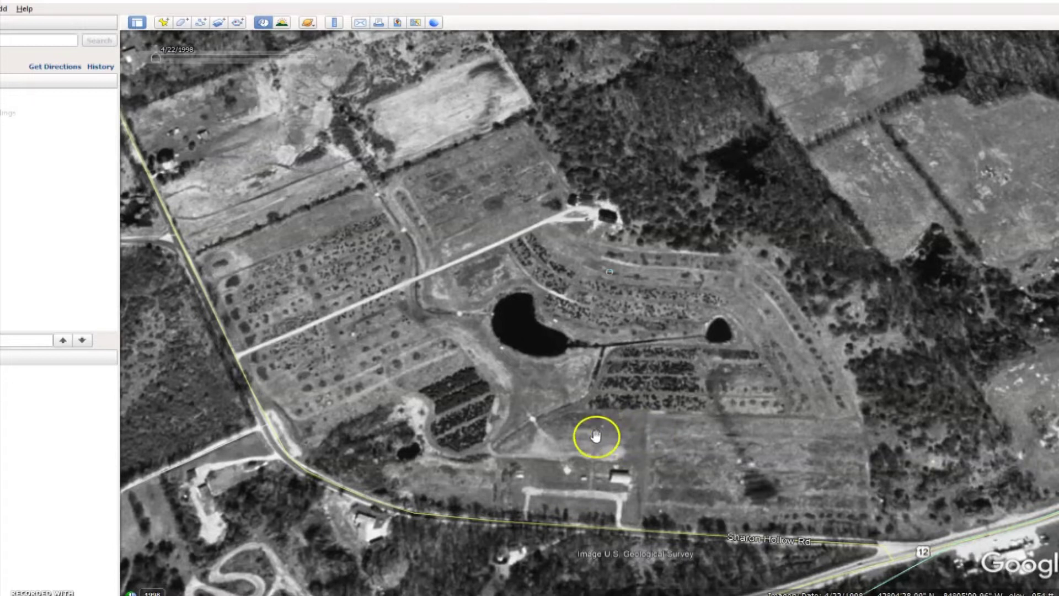
{"action": "mouse_move", "coordinate": [296, 40]}
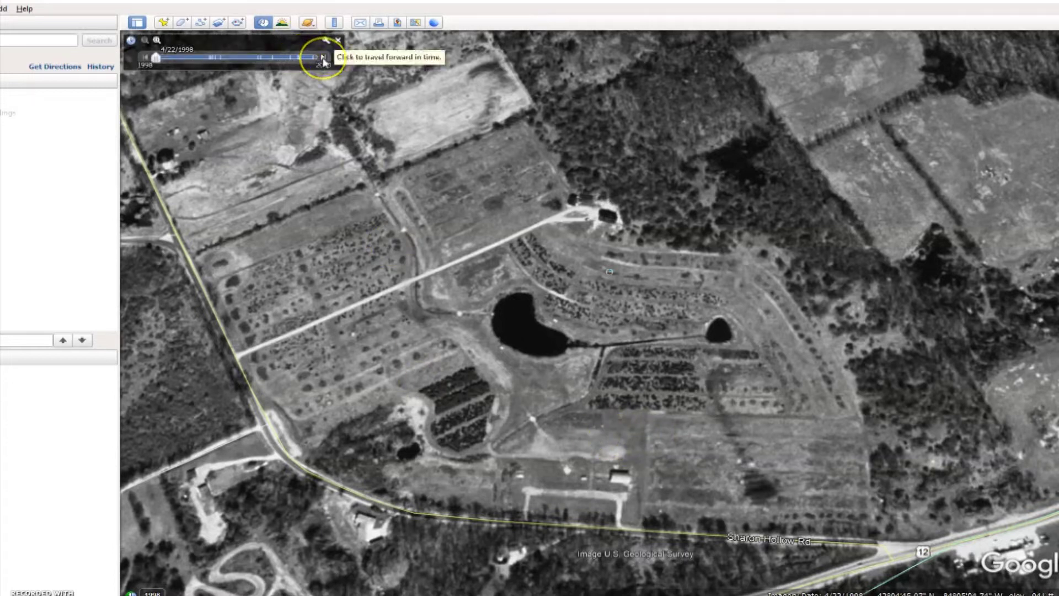
{"action": "left_click", "coordinate": [323, 58]}
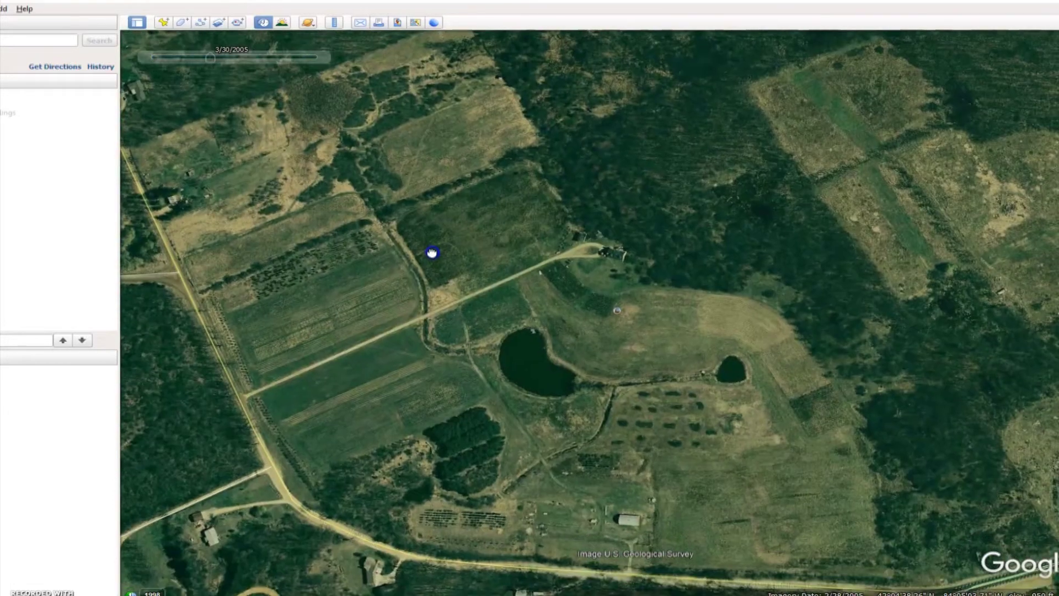
{"action": "left_click", "coordinate": [323, 58]}
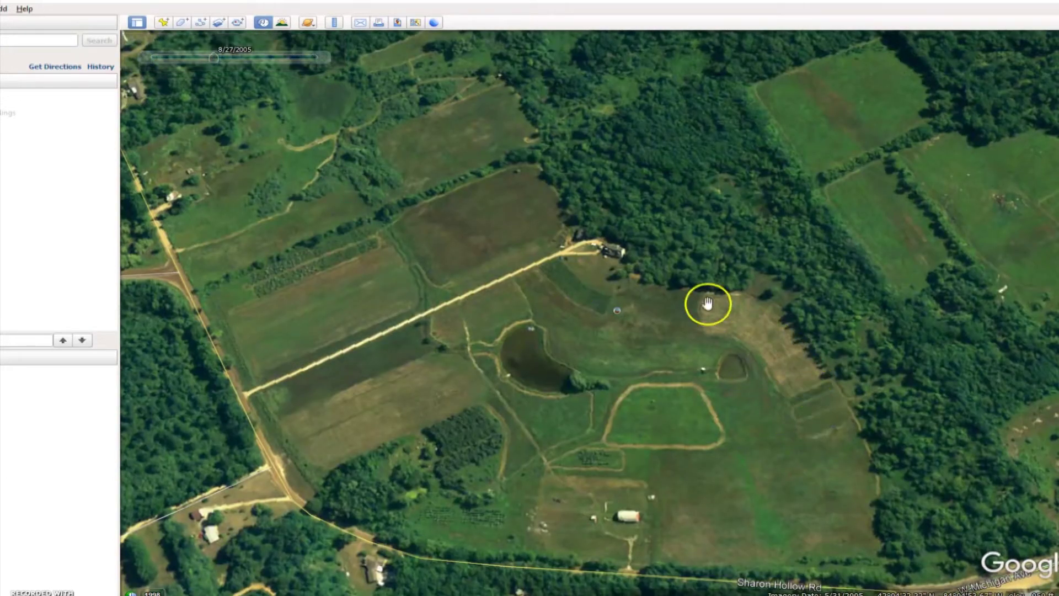
{"action": "left_click", "coordinate": [325, 58]}
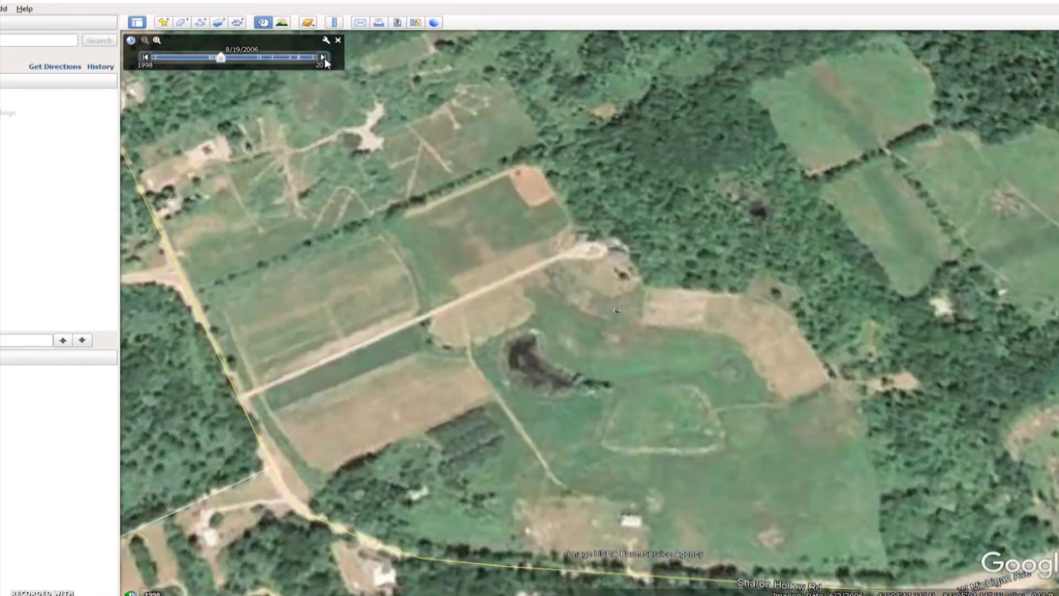
{"action": "left_click", "coordinate": [324, 58]}
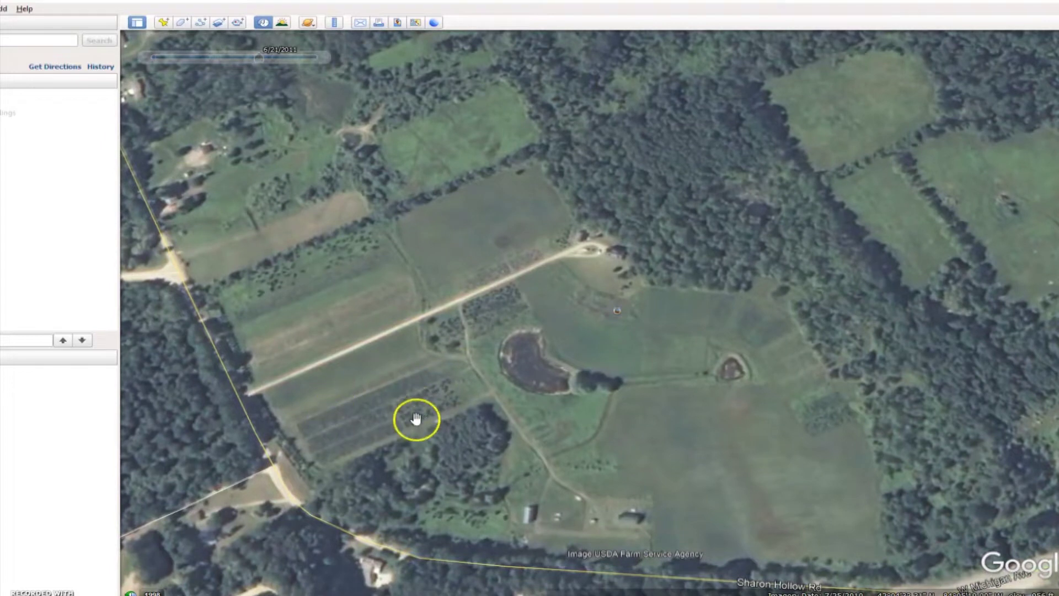
{"action": "left_click", "coordinate": [323, 58]}
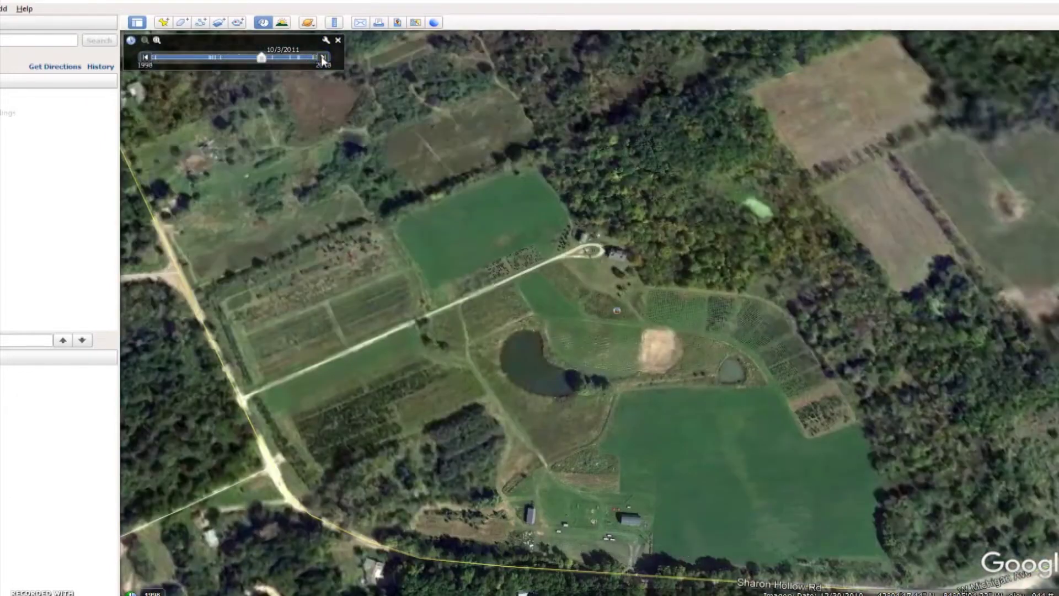
Check the 4/3/2013 imagery of the farm and return to the 10/3/2011 capture
{"action": "left_click", "coordinate": [324, 57]}
{"action": "left_click", "coordinate": [178, 68]}
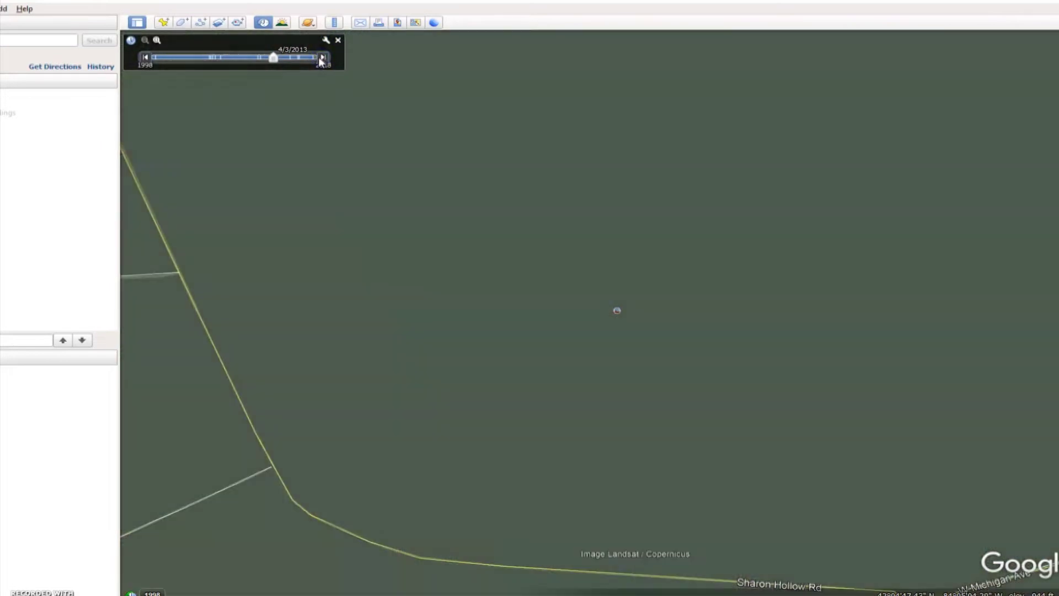
{"action": "left_click", "coordinate": [751, 408]}
{"action": "left_click", "coordinate": [789, 343]}
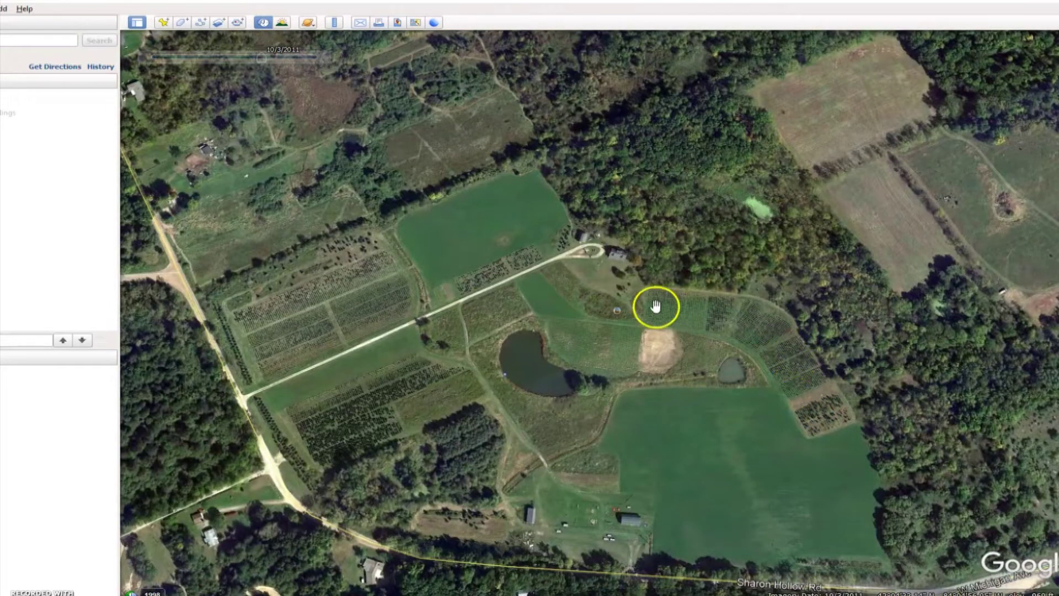
Advance the historical imagery past the 8/7/2016 capture to the 7/7/2018 image
{"action": "left_click", "coordinate": [321, 59]}
{"action": "left_click", "coordinate": [321, 59]}
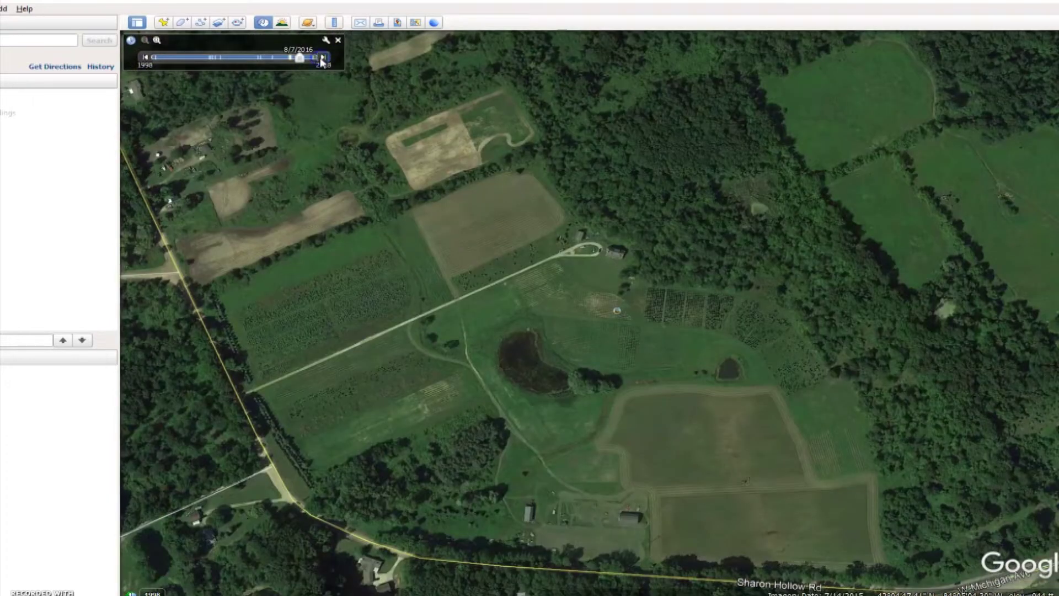
{"action": "left_click", "coordinate": [322, 58]}
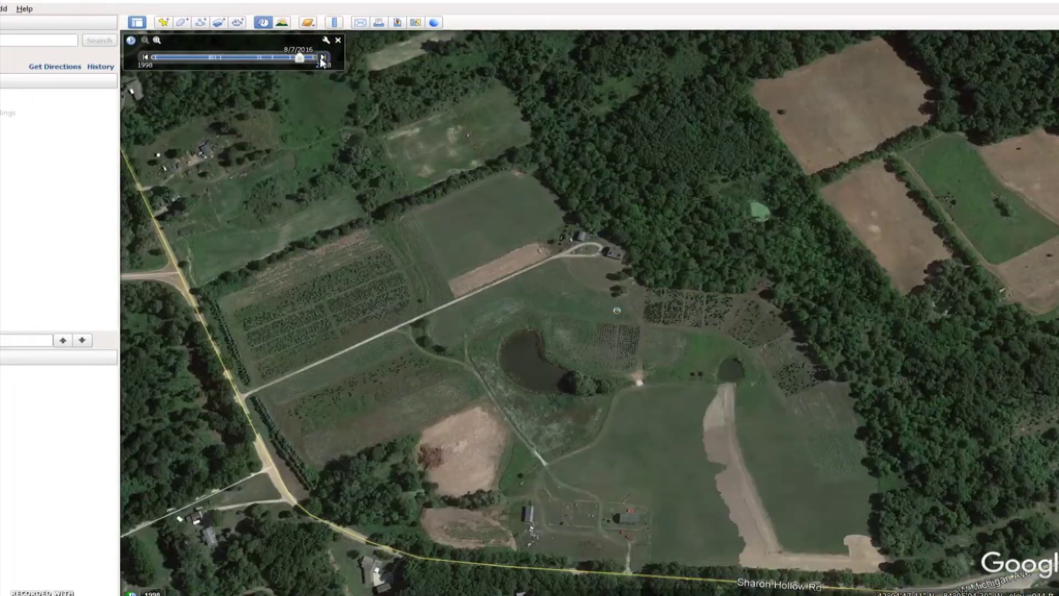
{"action": "left_click", "coordinate": [322, 58]}
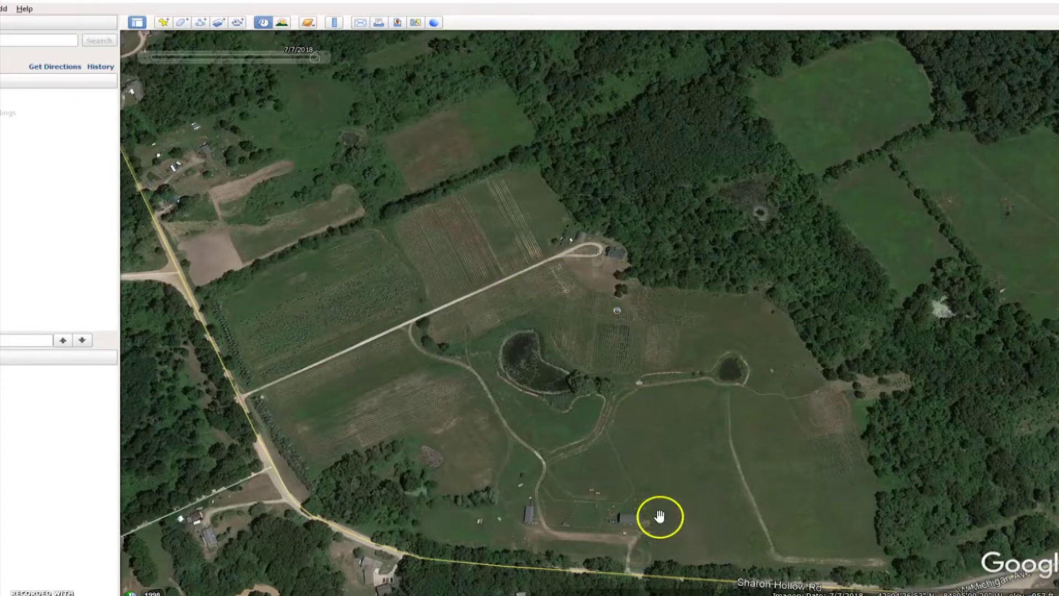
Open the ruler in polygon mode for the 7/7/2018 image and move its window clear of the farm field
{"action": "scroll", "coordinate": [635, 497], "scroll_direction": "up", "scroll_amount": 3}
{"action": "scroll", "coordinate": [614, 459], "scroll_direction": "down", "scroll_amount": 2}
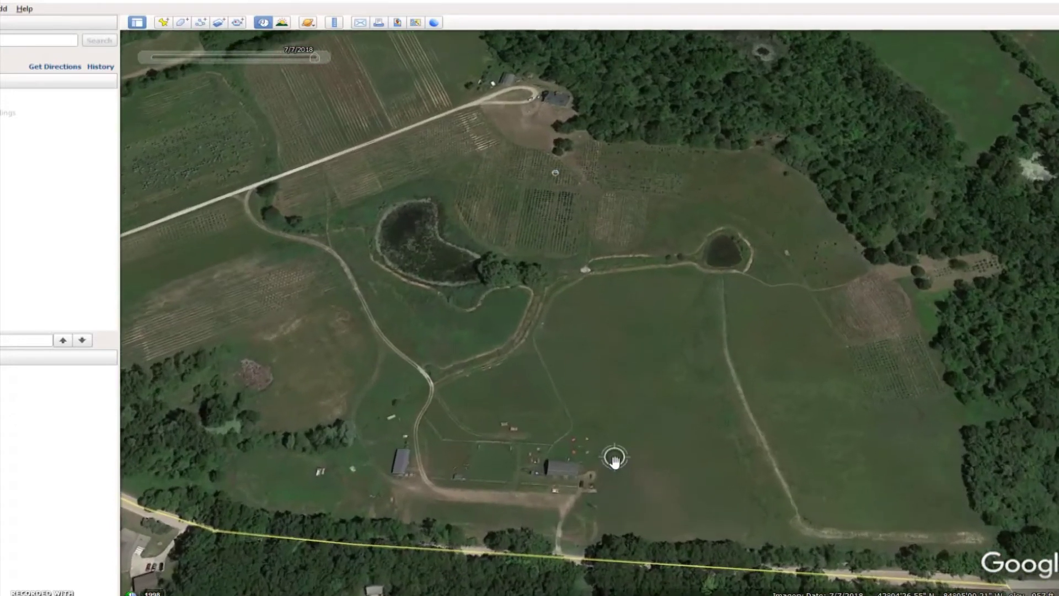
{"action": "scroll", "coordinate": [612, 461], "scroll_direction": "up", "scroll_amount": 3}
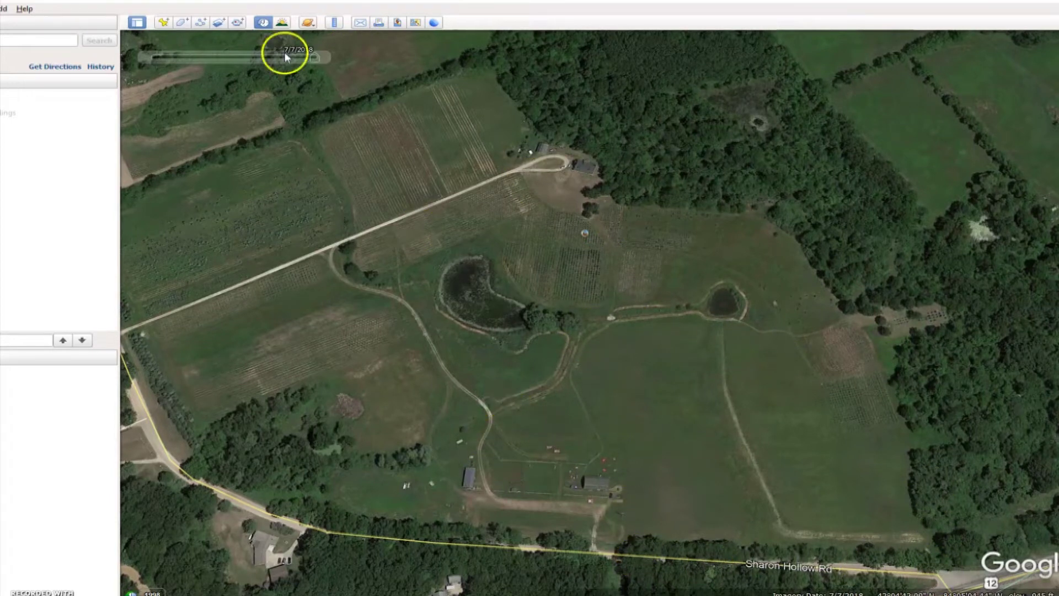
{"action": "left_click", "coordinate": [331, 23]}
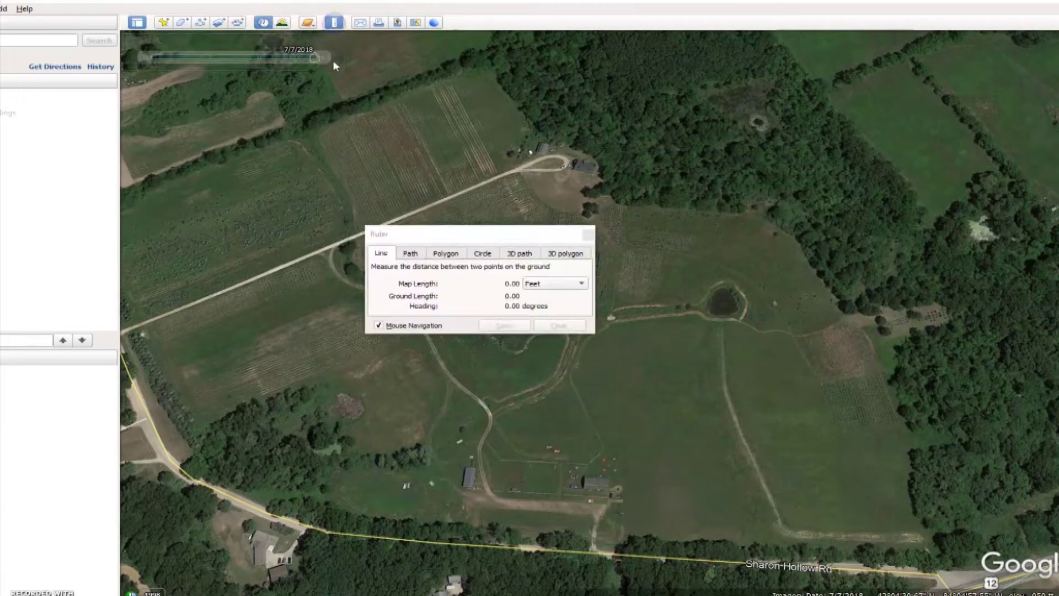
{"action": "left_click", "coordinate": [445, 253]}
{"action": "left_click_drag", "start_coordinate": [450, 234], "coordinate": [300, 87]}
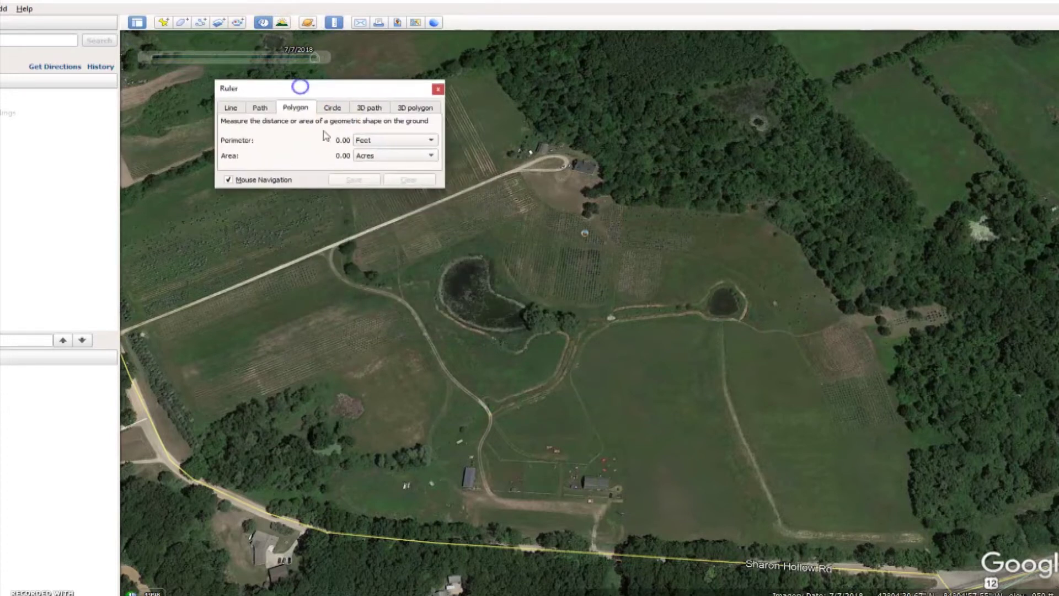
Measure the area in acres of the open field along Sharon Hollow Rd with an eight-corner polygon that excludes the barns, then close the ruler
{"action": "left_click", "coordinate": [626, 541]}
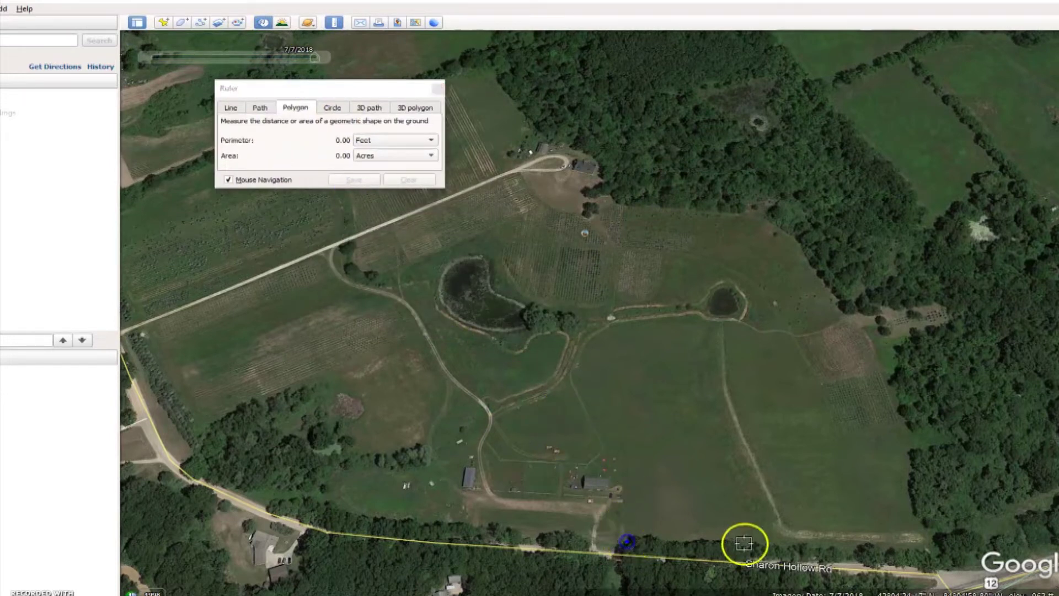
{"action": "left_click", "coordinate": [887, 385]}
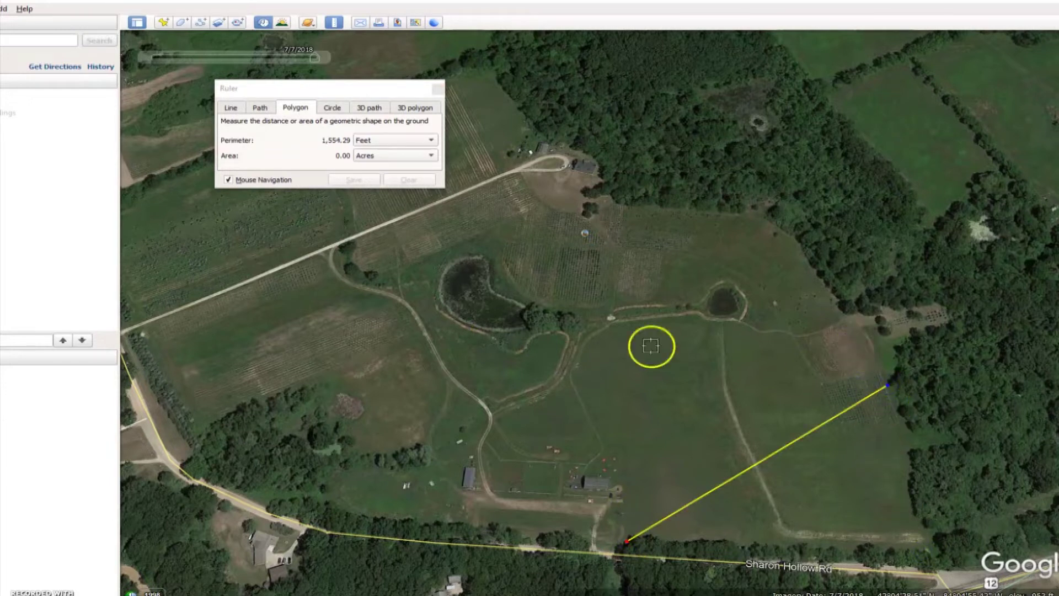
{"action": "left_click_drag", "start_coordinate": [887, 384], "coordinate": [920, 548]}
{"action": "left_click", "coordinate": [892, 405]}
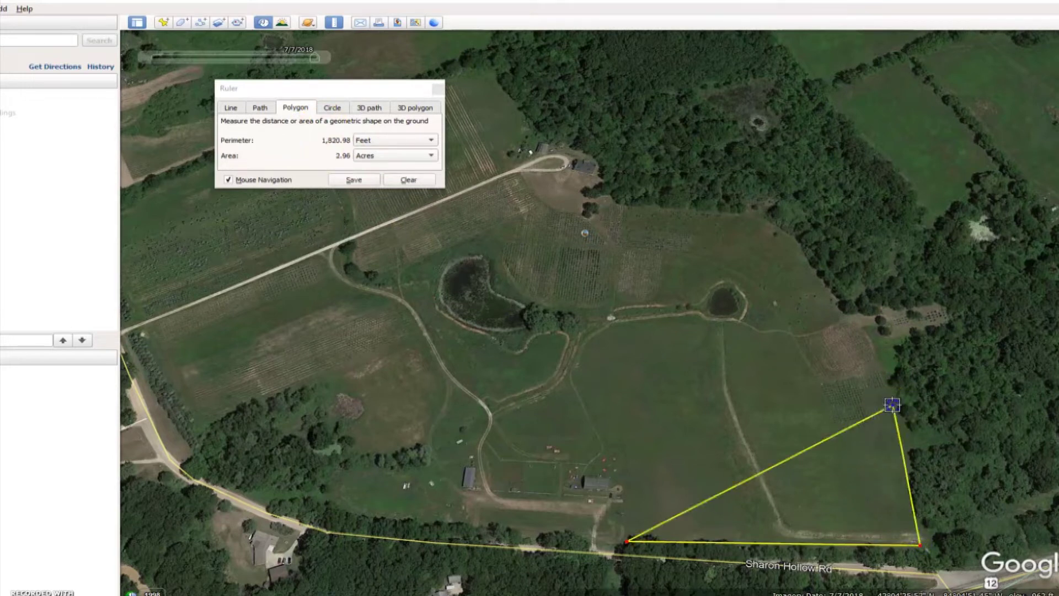
{"action": "left_click", "coordinate": [857, 330]}
{"action": "left_click", "coordinate": [723, 321]}
{"action": "left_click", "coordinate": [606, 327]}
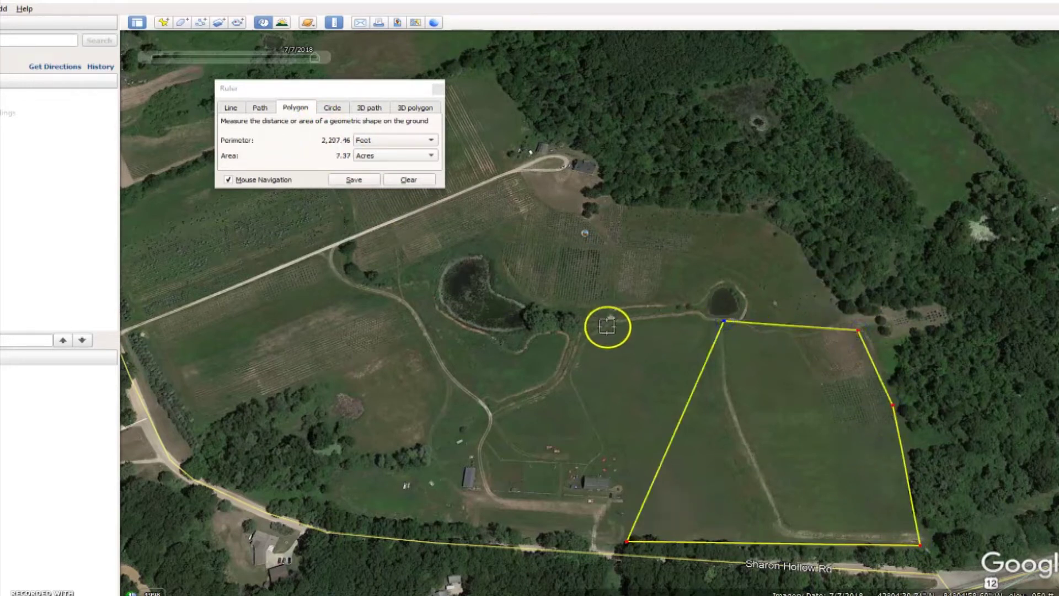
{"action": "left_click", "coordinate": [523, 407]}
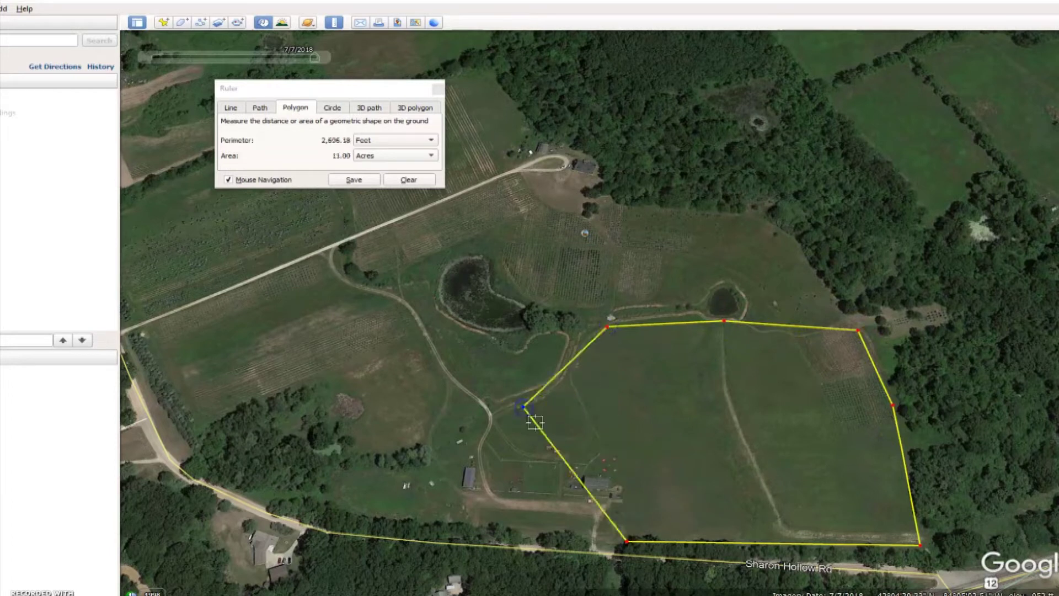
{"action": "left_click", "coordinate": [625, 421]}
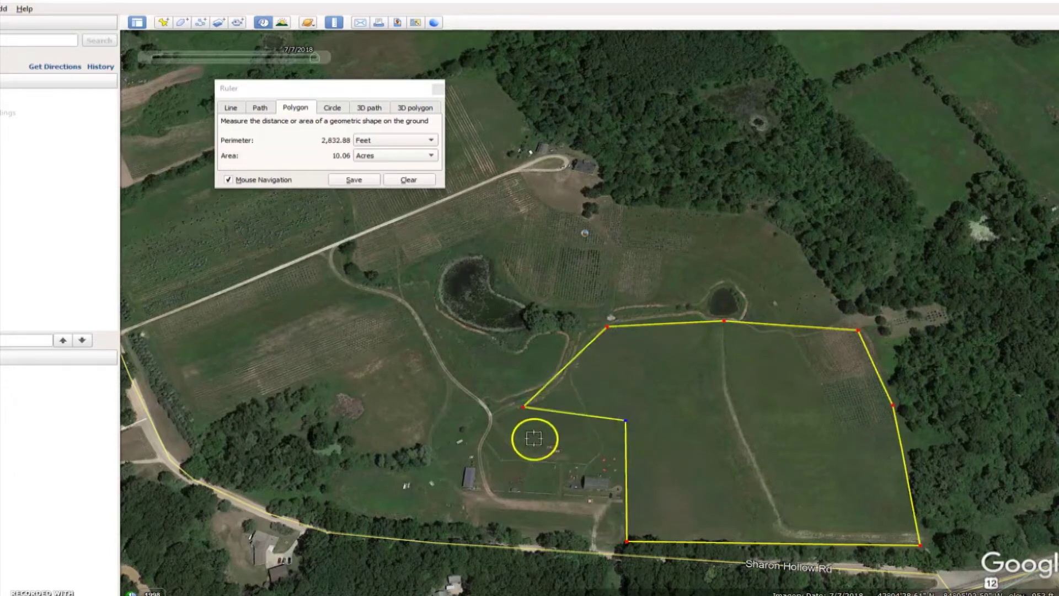
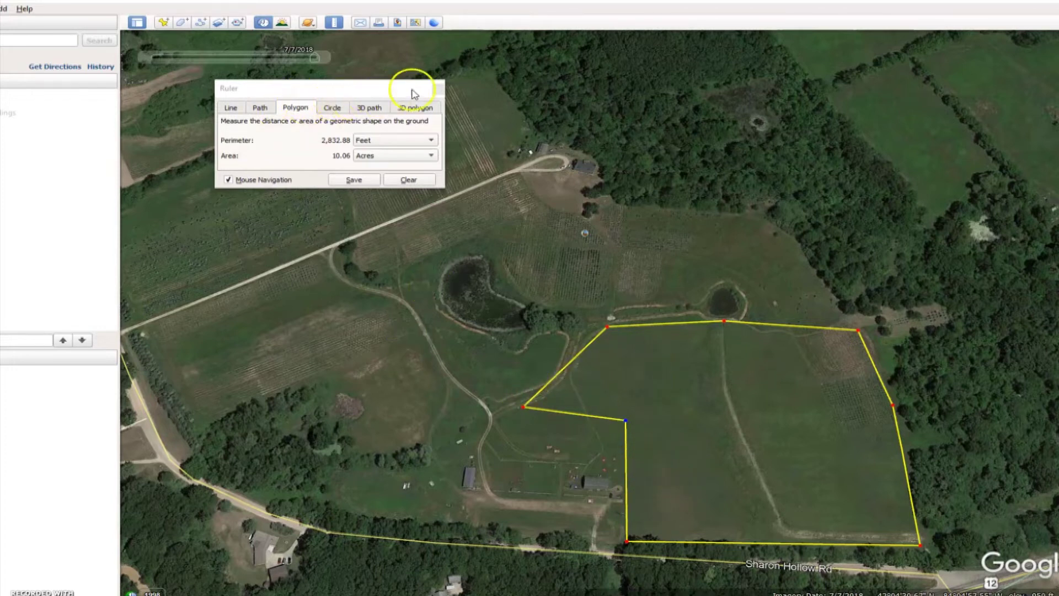
{"action": "left_click", "coordinate": [437, 88]}
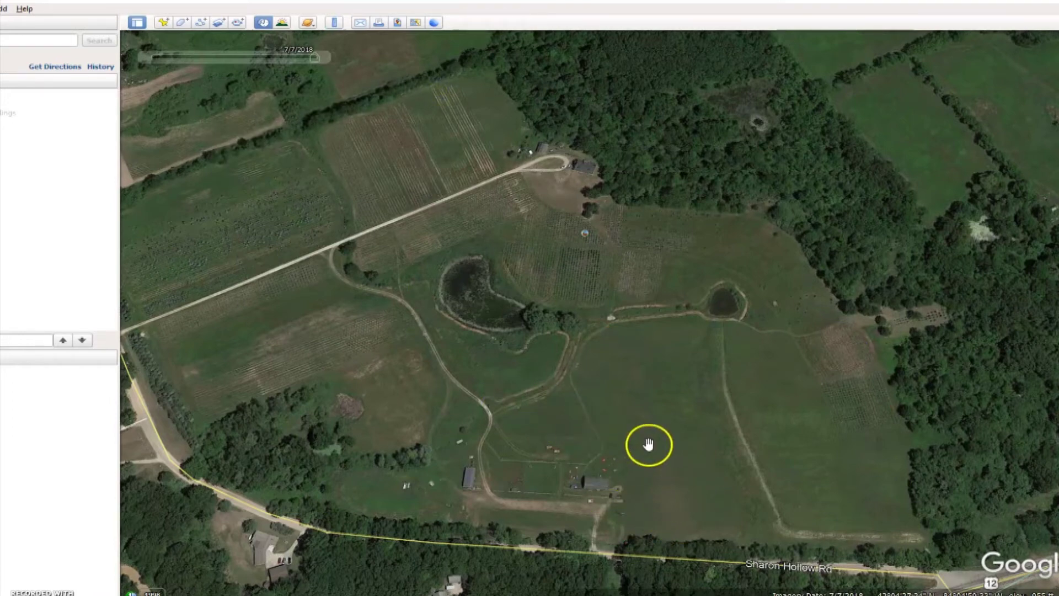
Examine the farm along Sharon Hollow Rd in the 7/7/2018 image and its planted plots in the 10/13/2016 image
{"action": "scroll", "coordinate": [648, 444], "scroll_direction": "up", "scroll_amount": 5}
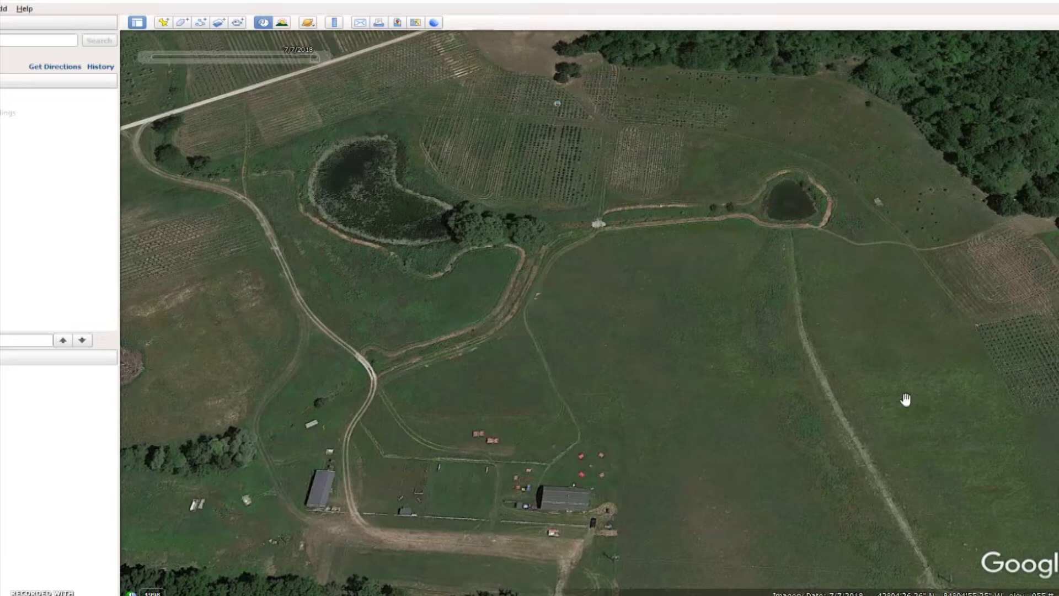
{"action": "scroll", "coordinate": [905, 399], "scroll_direction": "down", "scroll_amount": 3}
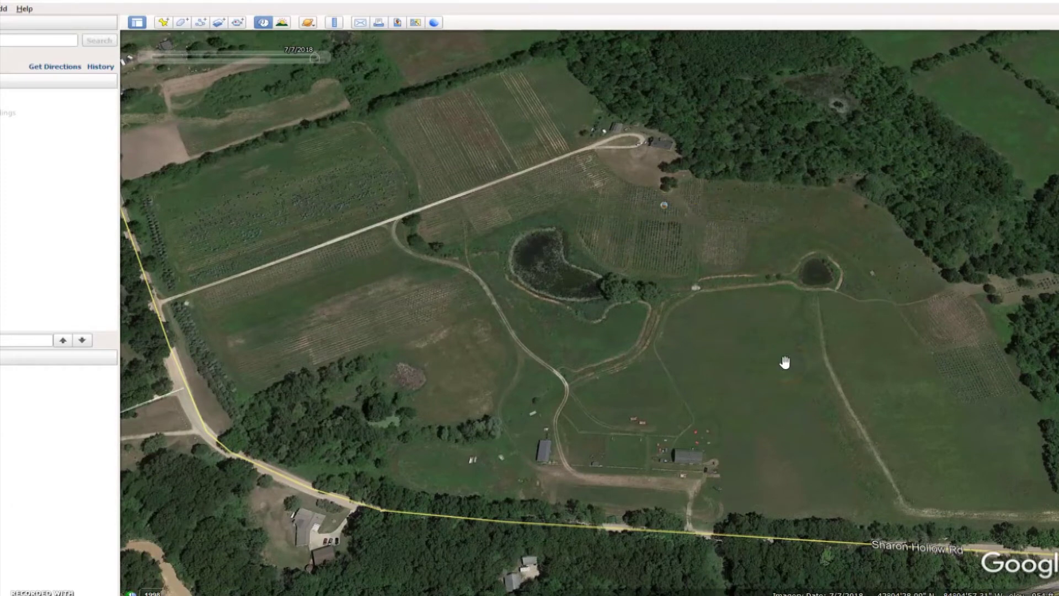
{"action": "scroll", "coordinate": [810, 386], "scroll_direction": "down", "scroll_amount": 2}
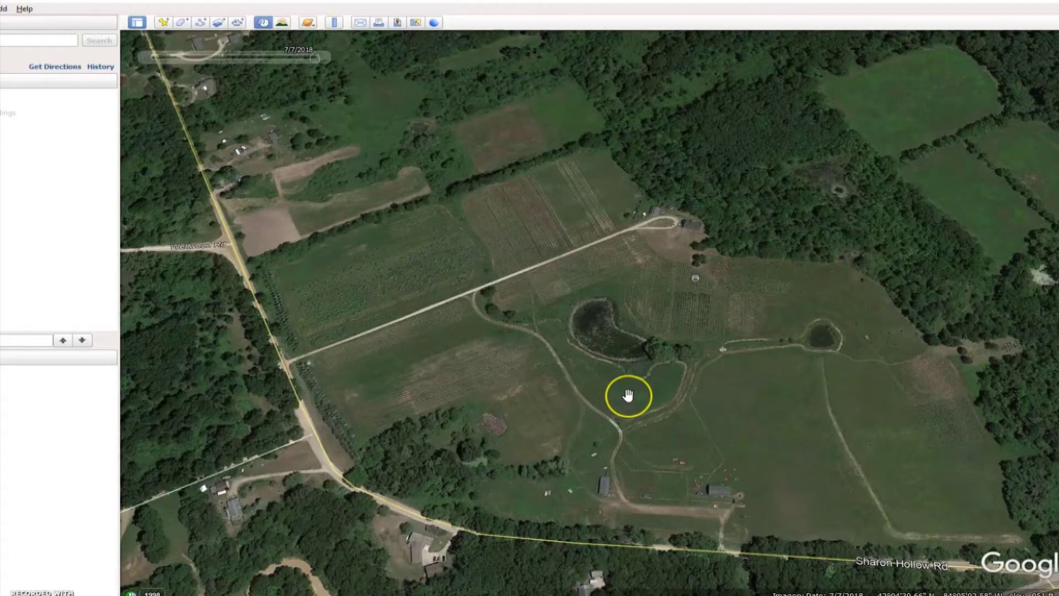
{"action": "scroll", "coordinate": [707, 421], "scroll_direction": "down", "scroll_amount": 2}
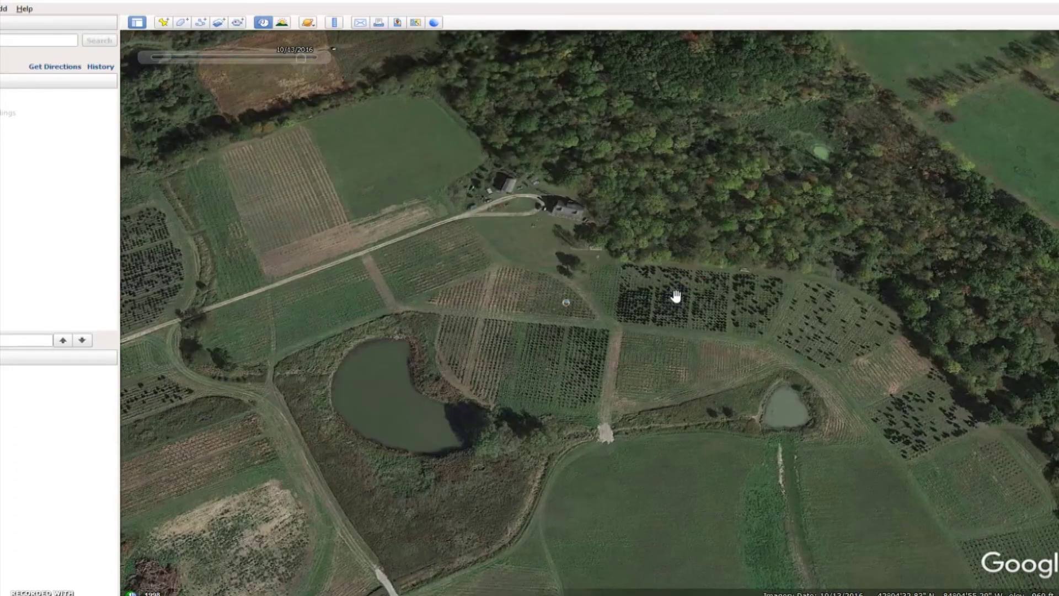
{"action": "scroll", "coordinate": [733, 342], "scroll_direction": "down", "scroll_amount": 5}
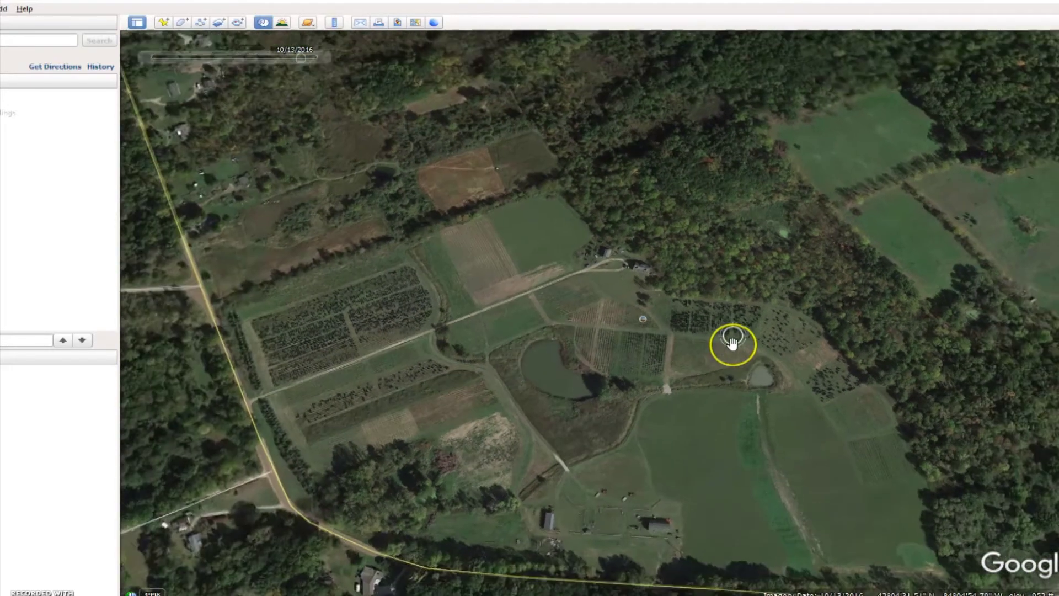
{"action": "scroll", "coordinate": [733, 331], "scroll_direction": "down", "scroll_amount": 3}
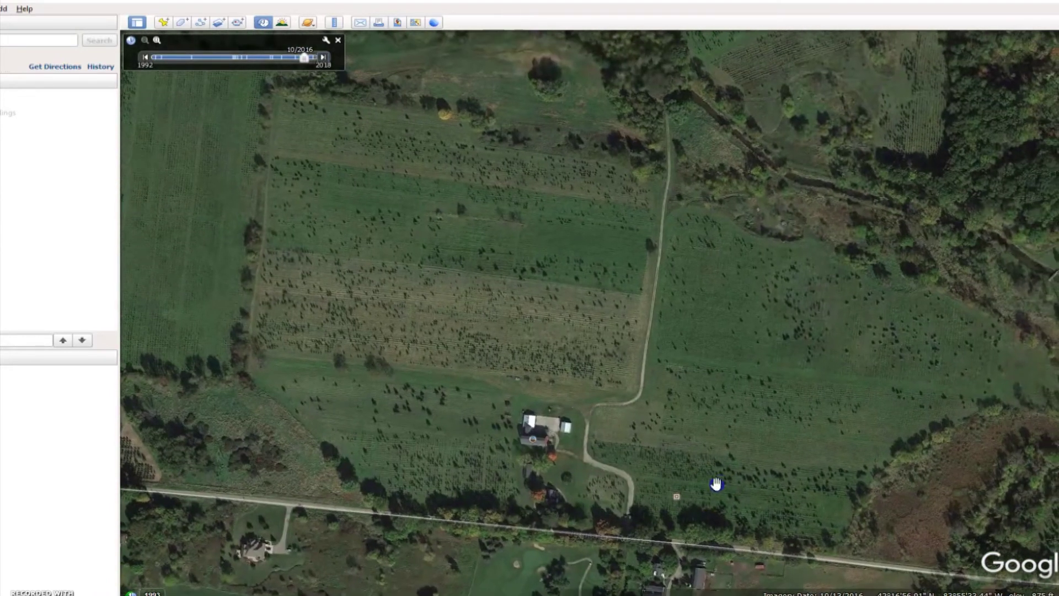
Examine the tree fields between Jerusalem Rd and Jackson Rd around E Hershey Ln in the 10/13/2016 image
{"action": "left_click_drag", "start_coordinate": [513, 425], "coordinate": [651, 460]}
{"action": "scroll", "coordinate": [652, 459], "scroll_direction": "down", "scroll_amount": 5}
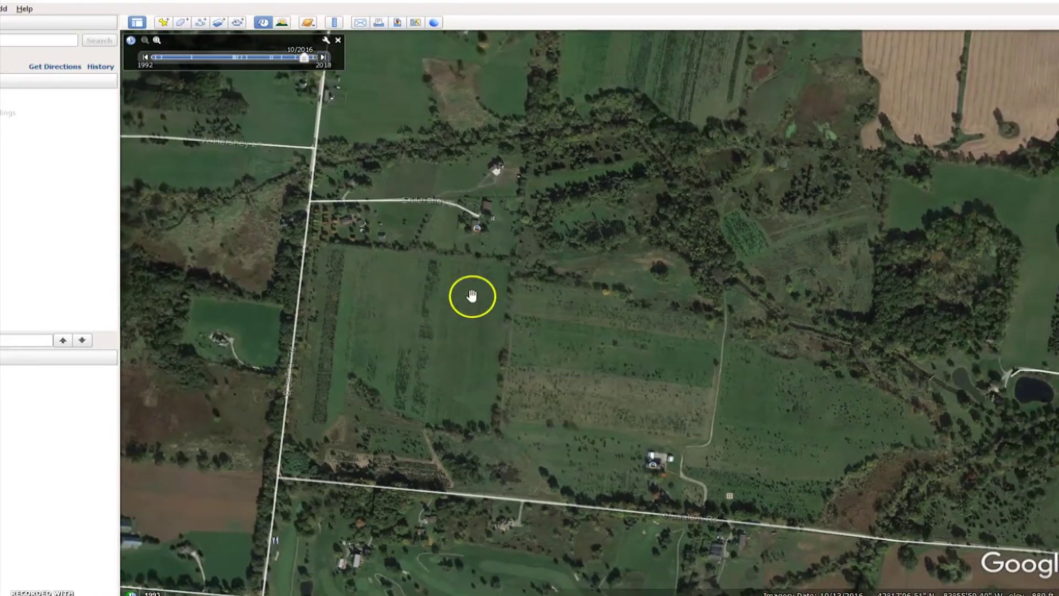
{"action": "left_click_drag", "start_coordinate": [472, 296], "coordinate": [437, 461]}
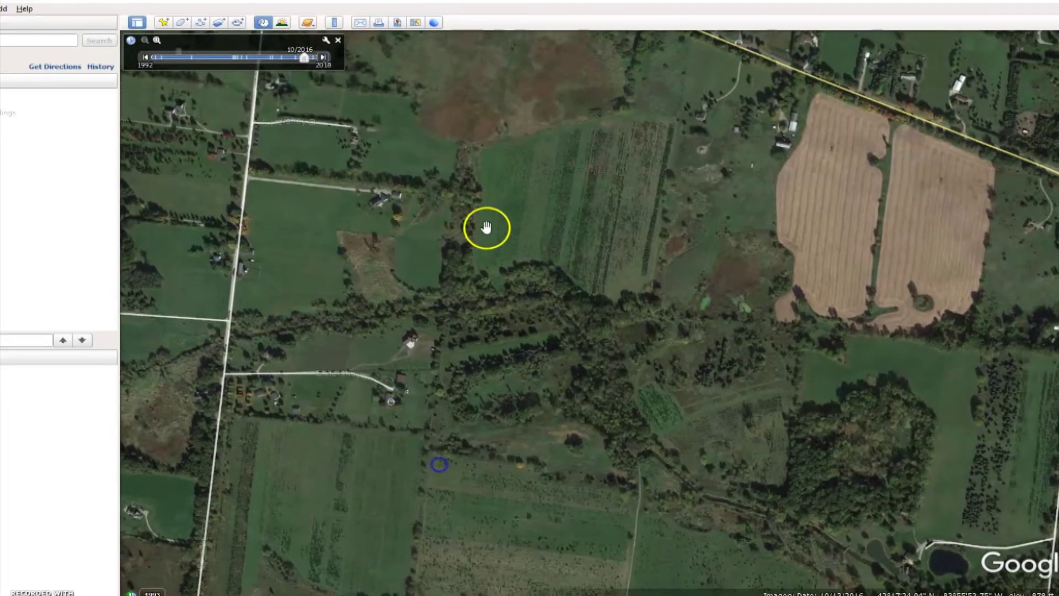
{"action": "left_click_drag", "start_coordinate": [655, 366], "coordinate": [596, 189]}
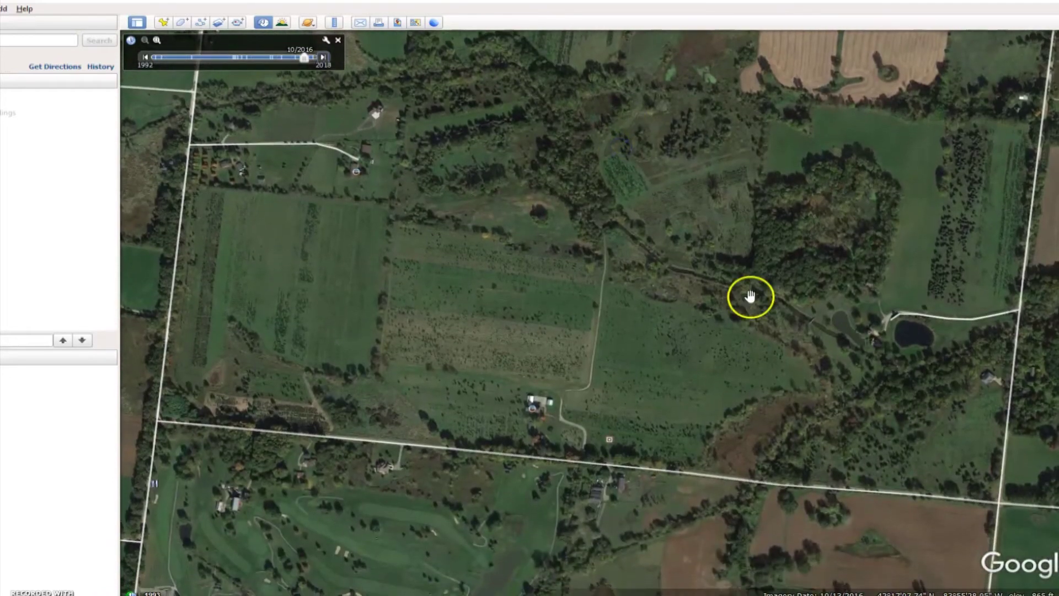
{"action": "left_click_drag", "start_coordinate": [751, 298], "coordinate": [719, 378]}
{"action": "left_click_drag", "start_coordinate": [474, 453], "coordinate": [585, 450]}
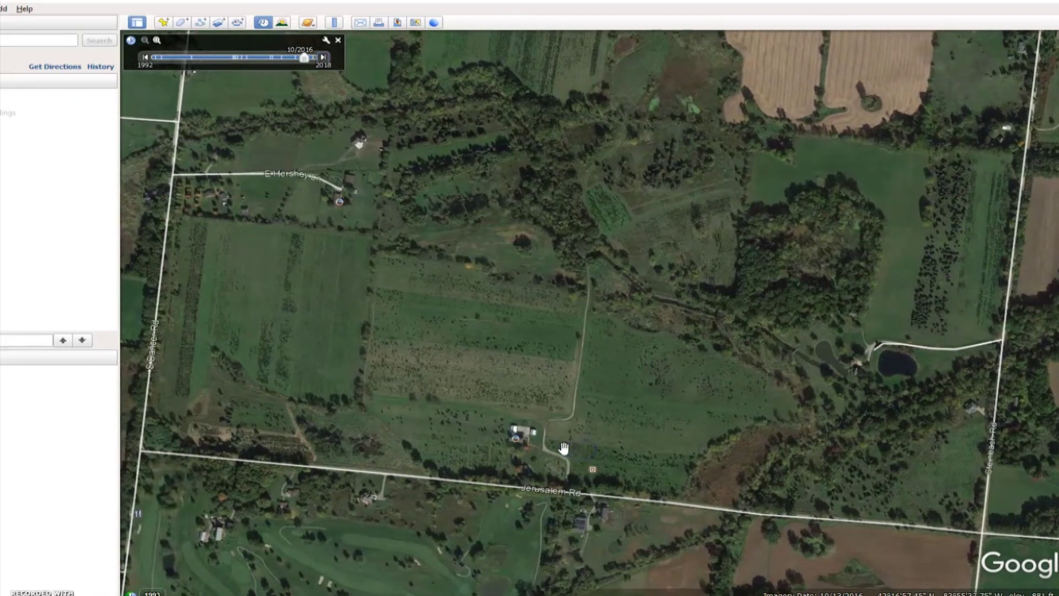
{"action": "left_click_drag", "start_coordinate": [576, 419], "coordinate": [616, 487]}
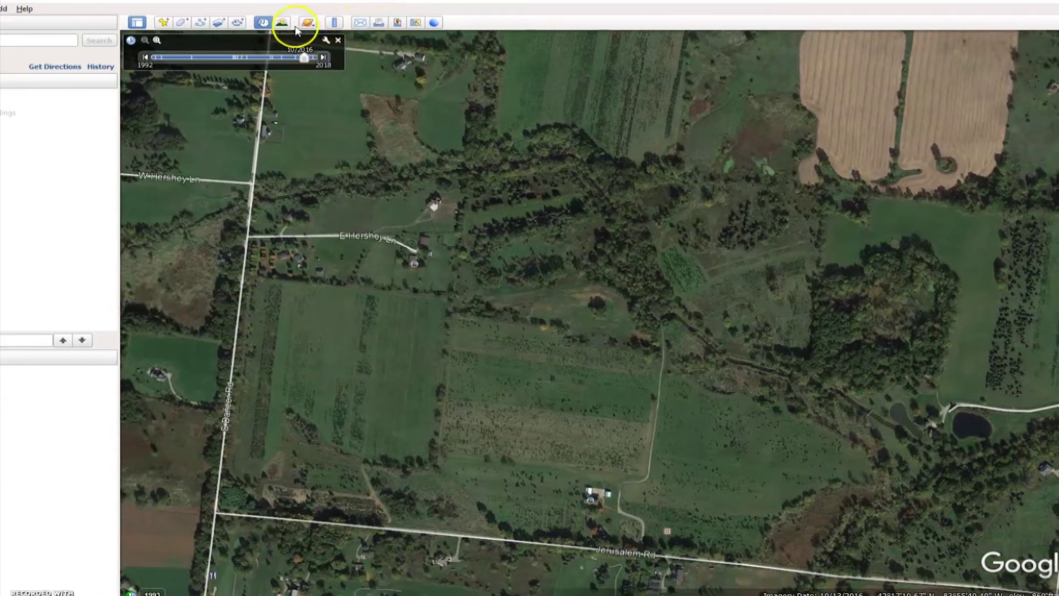
Measure the area of the fields just north of Jerusalem Rd with a seven-corner ruler polygon in acres
{"action": "left_click", "coordinate": [334, 22]}
{"action": "left_click", "coordinate": [541, 390]}
{"action": "left_click", "coordinate": [265, 321]}
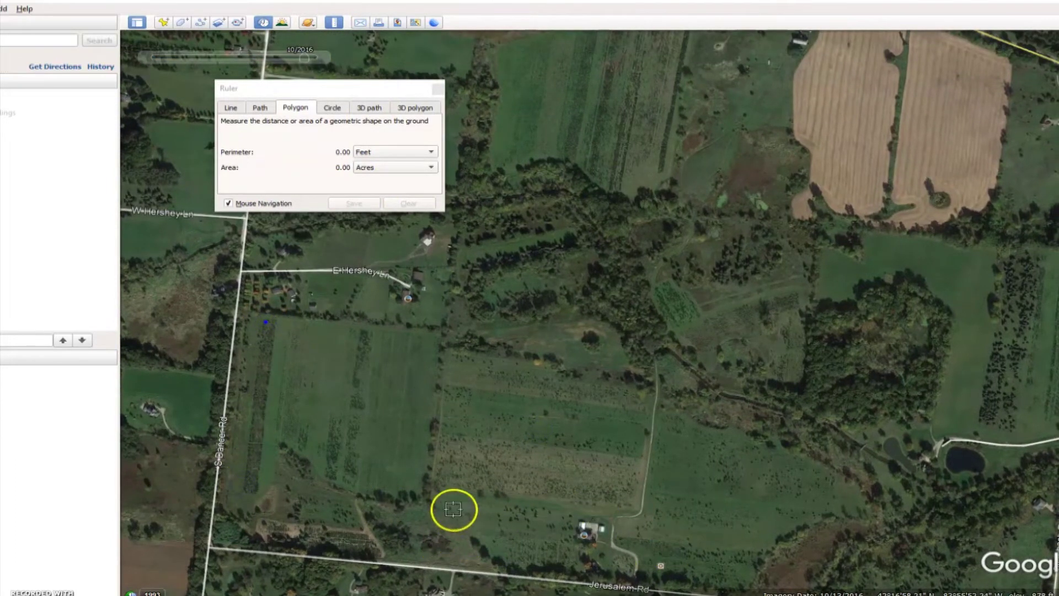
{"action": "left_click", "coordinate": [235, 478]}
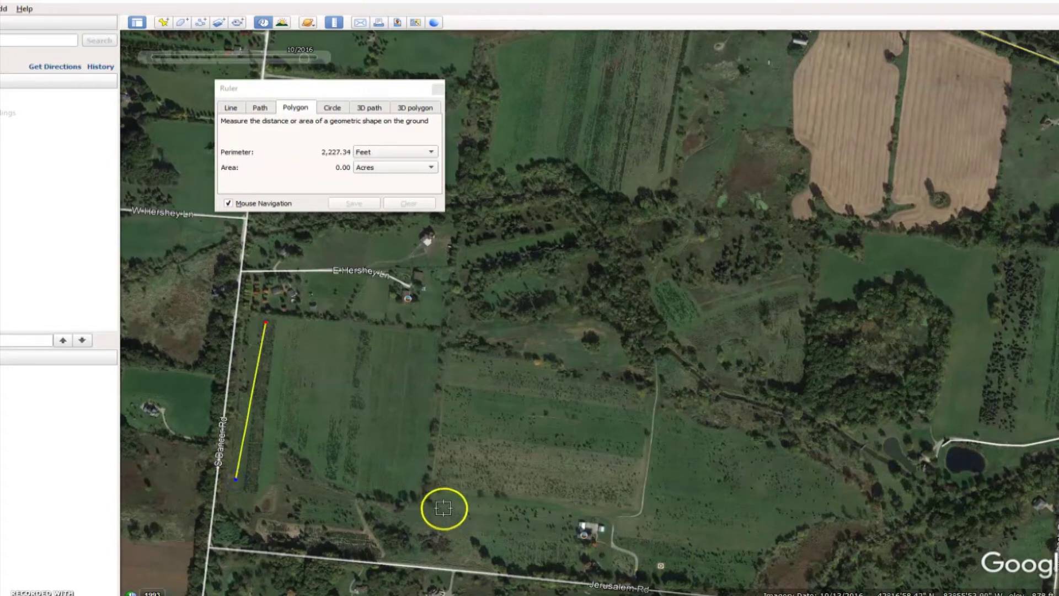
{"action": "left_click", "coordinate": [431, 500]}
{"action": "left_click", "coordinate": [506, 554]}
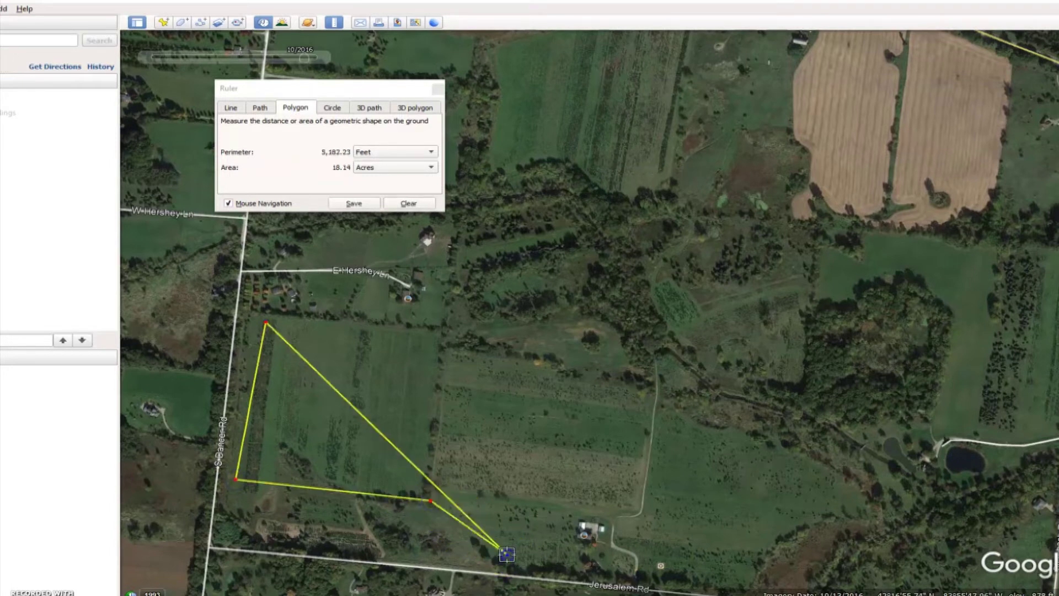
{"action": "left_click", "coordinate": [798, 539]}
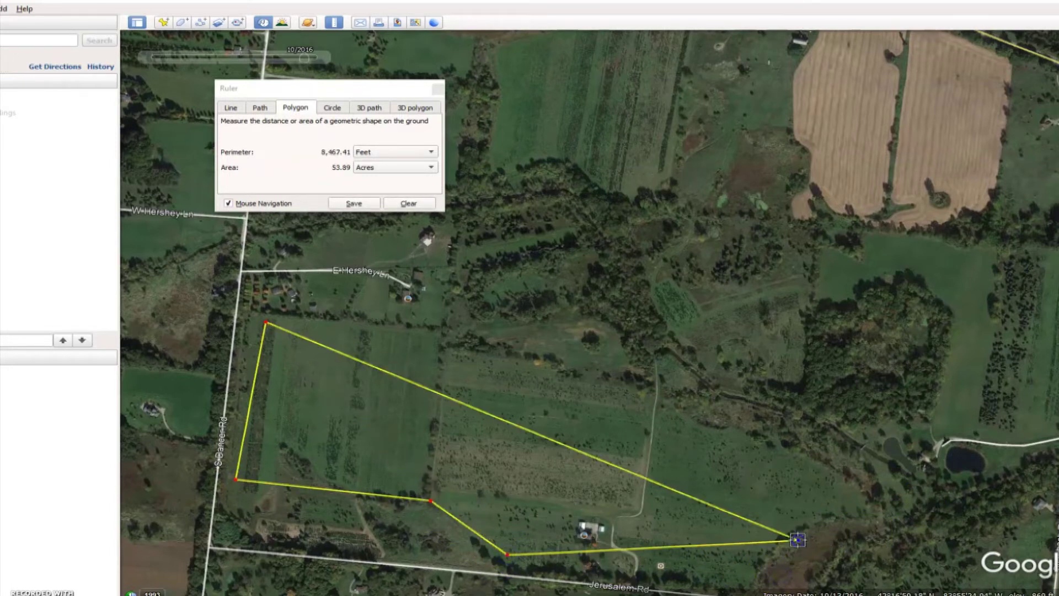
{"action": "left_click", "coordinate": [856, 484]}
{"action": "left_click", "coordinate": [596, 377]}
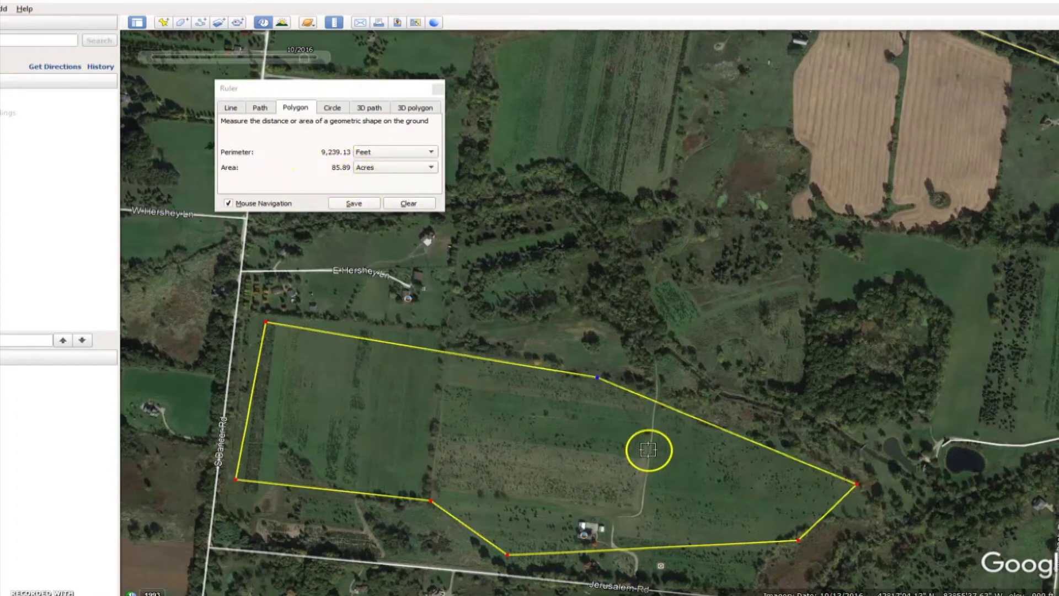
Clear the existing outline, measure the row-planted field north of E Hershey Ln with a four-corner polygon, and clear that measurement
{"action": "key", "text": "Up"}
{"action": "left_click", "coordinate": [497, 298]}
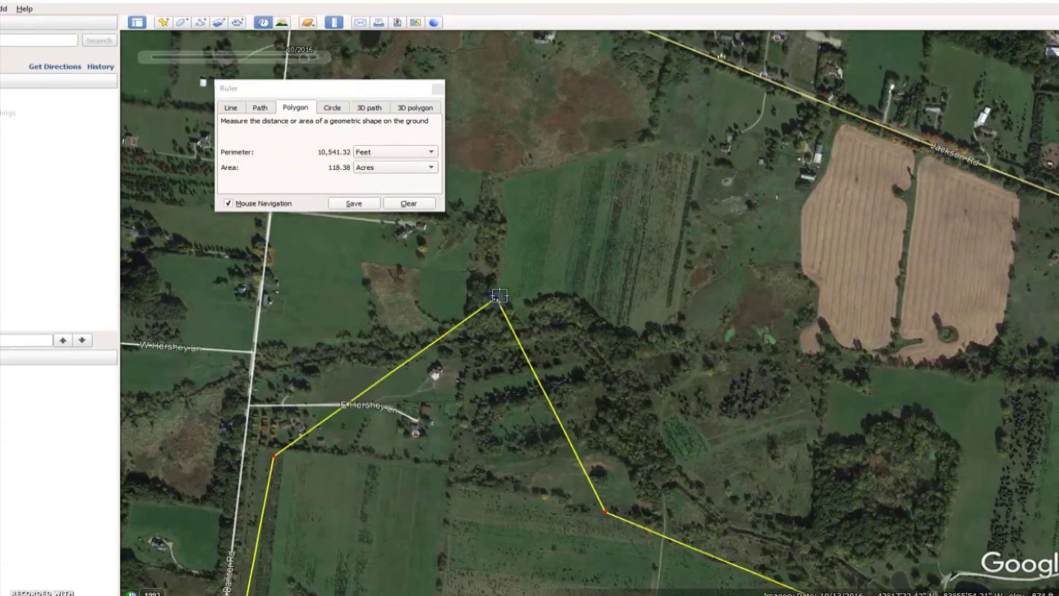
{"action": "left_click", "coordinate": [410, 205]}
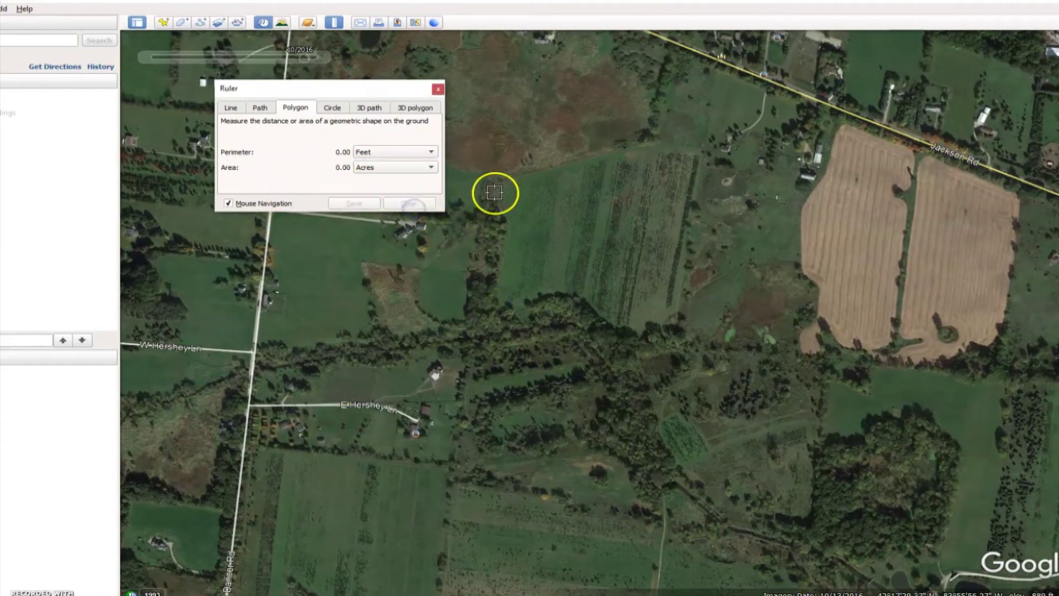
{"action": "left_click", "coordinate": [502, 302]}
{"action": "left_click", "coordinate": [513, 189]}
{"action": "left_click", "coordinate": [696, 149]}
{"action": "left_click", "coordinate": [673, 320]}
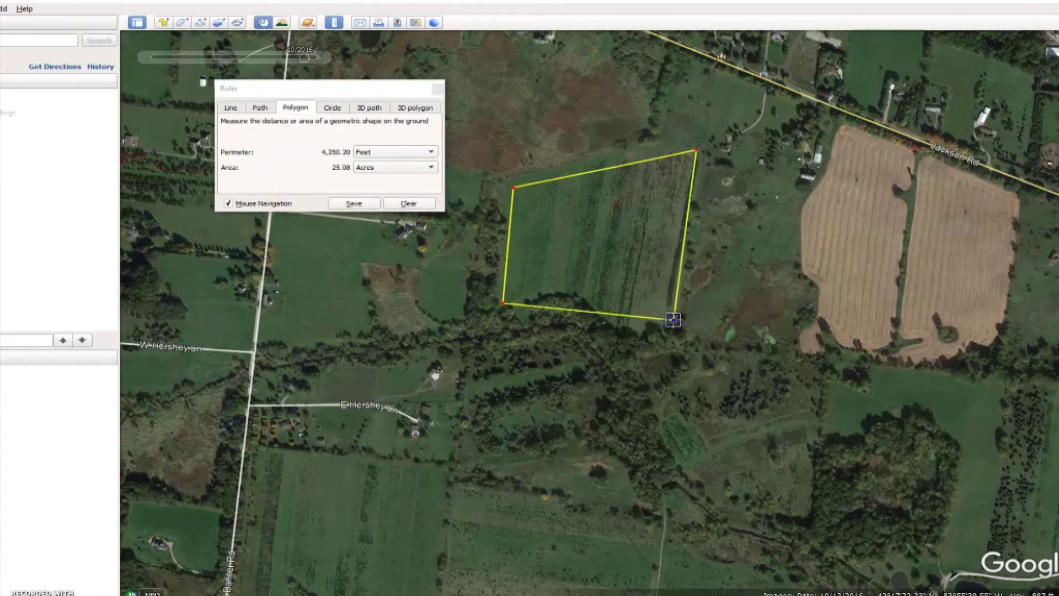
{"action": "left_click", "coordinate": [408, 203]}
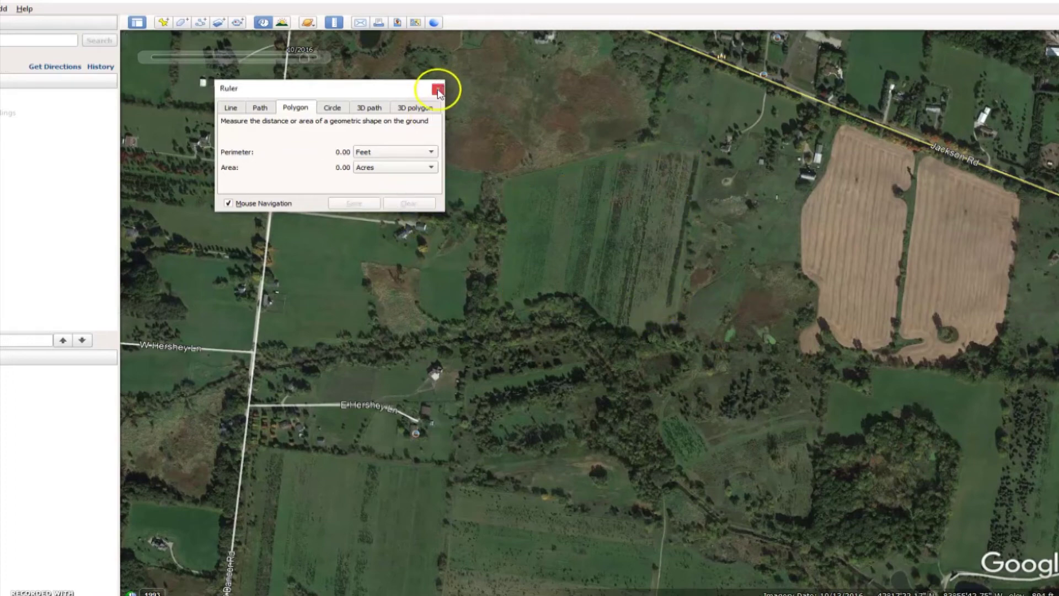
Examine the wider farmland around Jerusalem Rd and the Hershey Ln fields in the October 2016 image
{"action": "left_click_drag", "start_coordinate": [532, 312], "coordinate": [603, 231]}
{"action": "left_click_drag", "start_coordinate": [768, 302], "coordinate": [813, 332]}
{"action": "scroll", "coordinate": [769, 404], "scroll_direction": "down", "scroll_amount": 2}
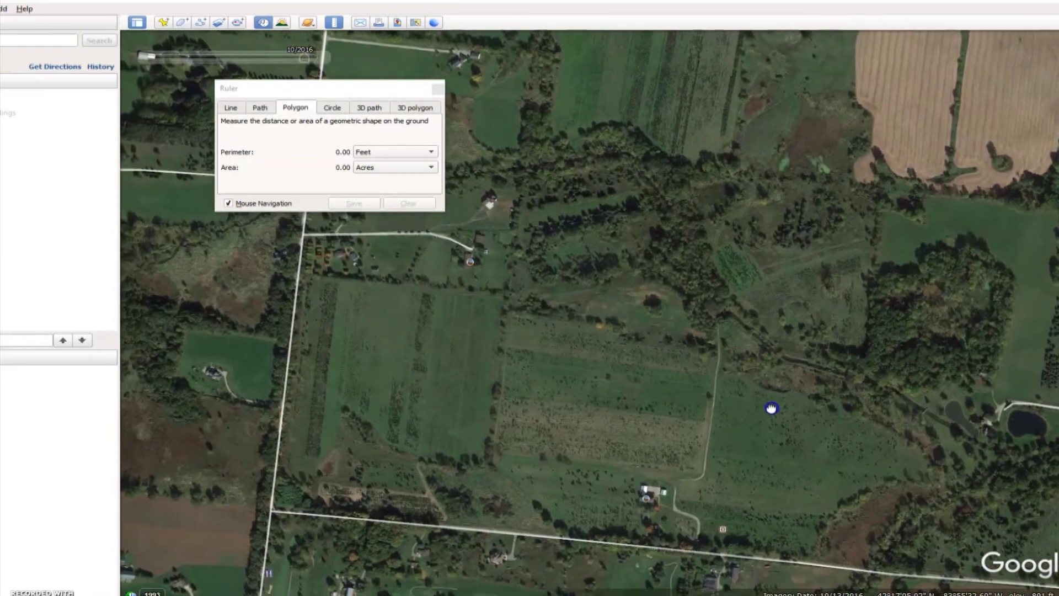
{"action": "left_click", "coordinate": [673, 494]}
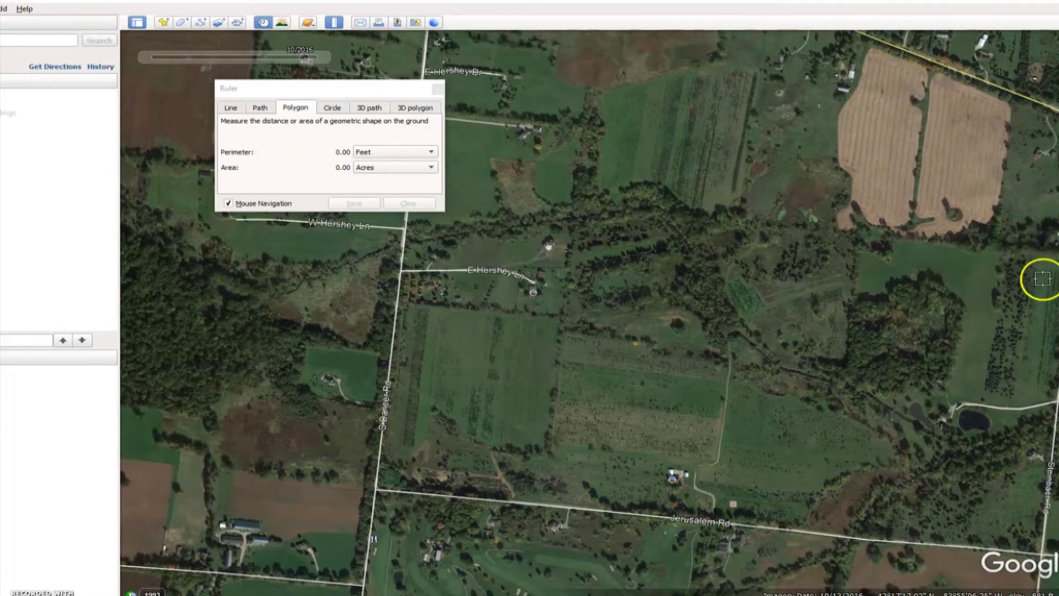
{"action": "scroll", "coordinate": [721, 411], "scroll_direction": "down", "scroll_amount": 3}
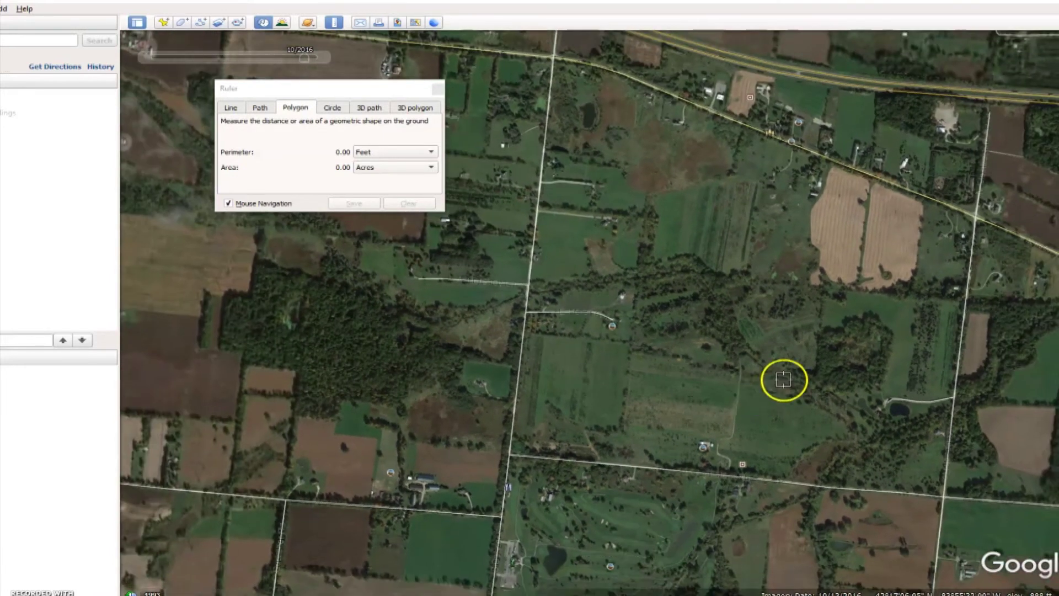
Examine the farmland between I-94 and Jerusalem Rd, including the surroundings of W Hershey Ln, at a wider scale
{"action": "left_click_drag", "start_coordinate": [766, 395], "coordinate": [703, 390]}
{"action": "scroll", "coordinate": [758, 356], "scroll_direction": "down", "scroll_amount": 3}
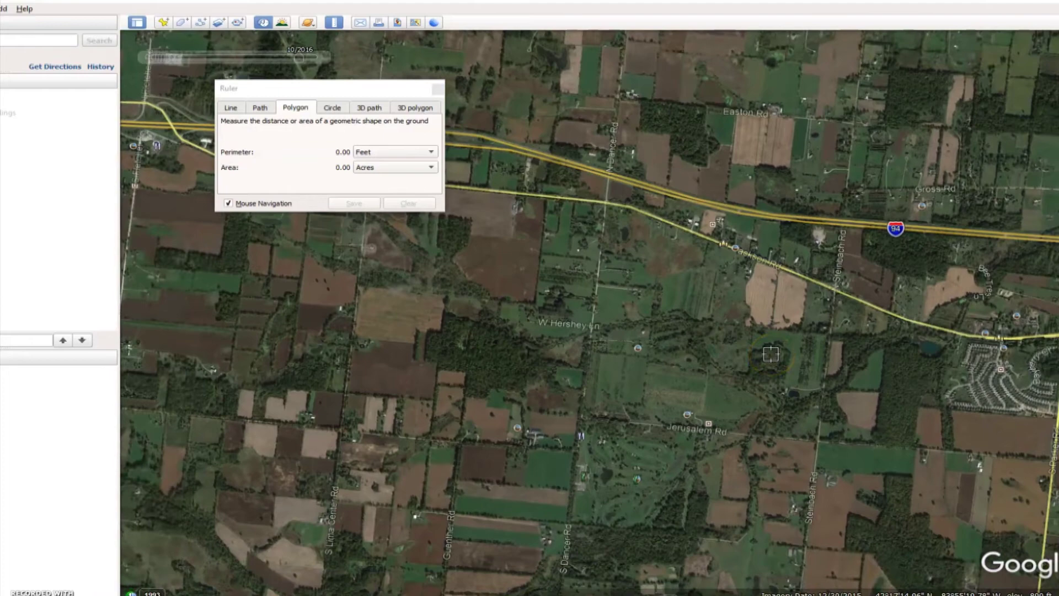
{"action": "scroll", "coordinate": [771, 354], "scroll_direction": "up", "scroll_amount": 2}
{"action": "left_click_drag", "start_coordinate": [1023, 342], "coordinate": [877, 344]}
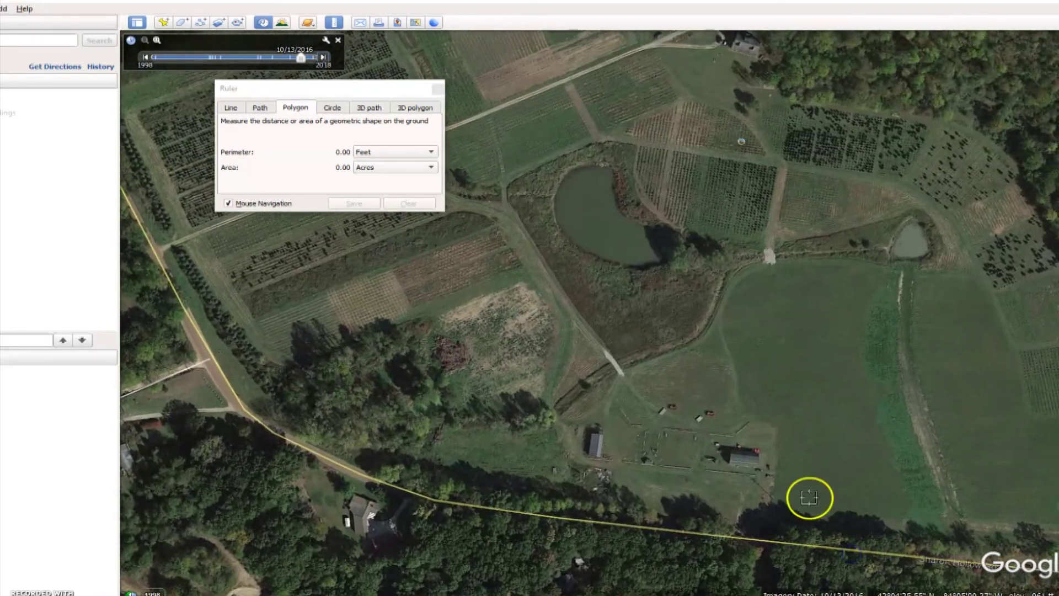
Examine the farmyard just north of Sharon Hollow Rd up close in the 10/13/2016 image, including its two buildings, fence rows and parked wagons
{"action": "scroll", "coordinate": [808, 498], "scroll_direction": "down", "scroll_amount": 2}
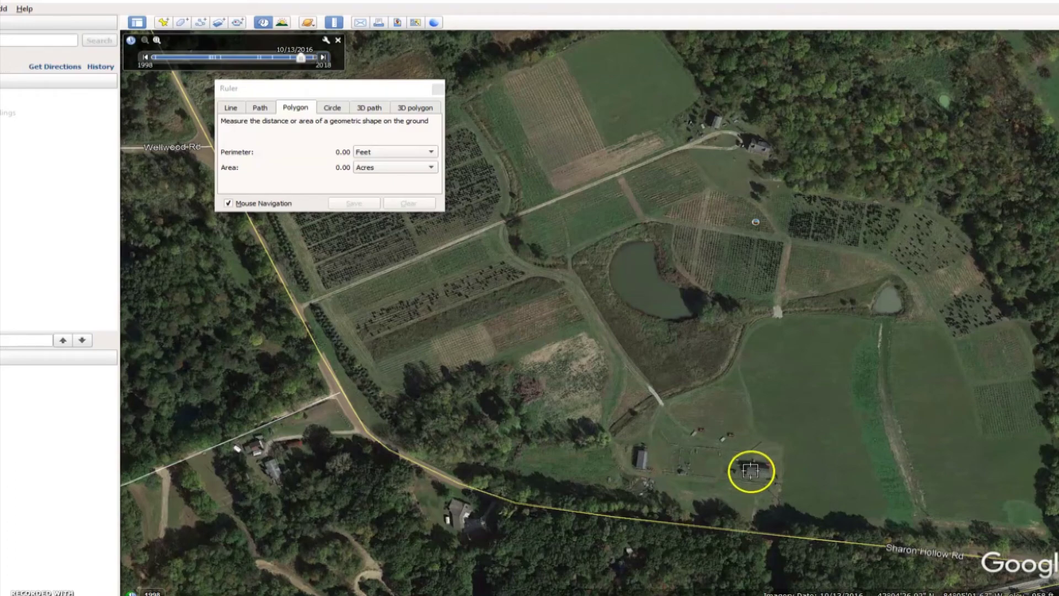
{"action": "scroll", "coordinate": [750, 470], "scroll_direction": "up", "scroll_amount": 4}
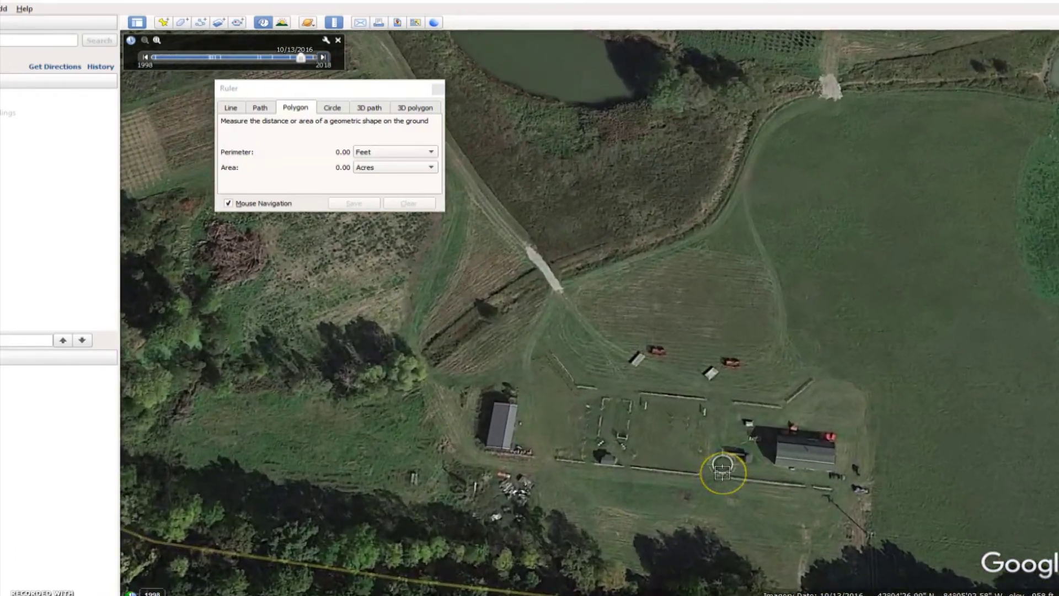
{"action": "scroll", "coordinate": [722, 472], "scroll_direction": "up", "scroll_amount": 4}
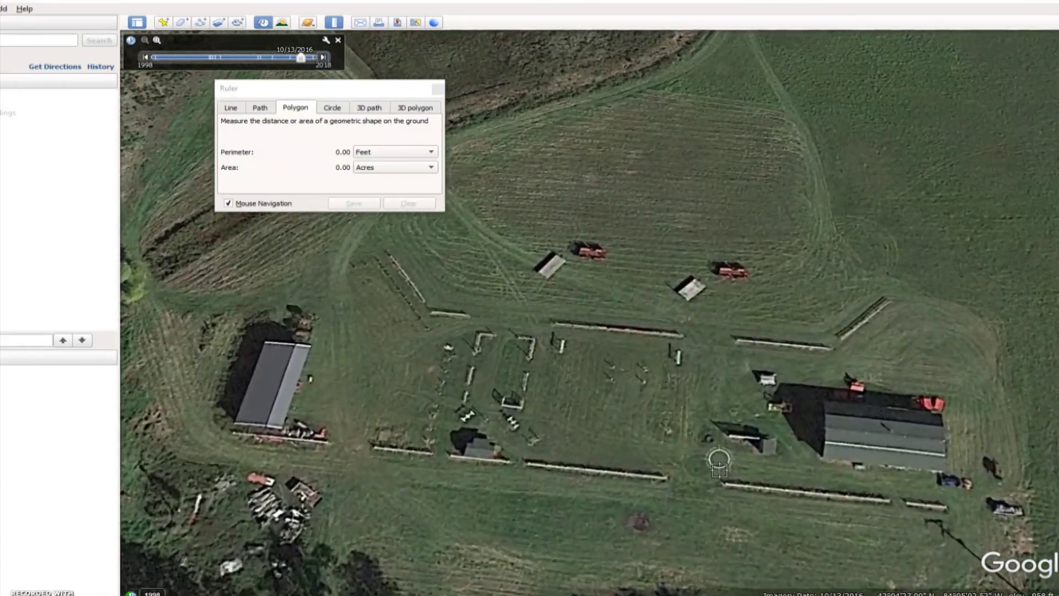
{"action": "left_click_drag", "start_coordinate": [588, 449], "coordinate": [650, 437]}
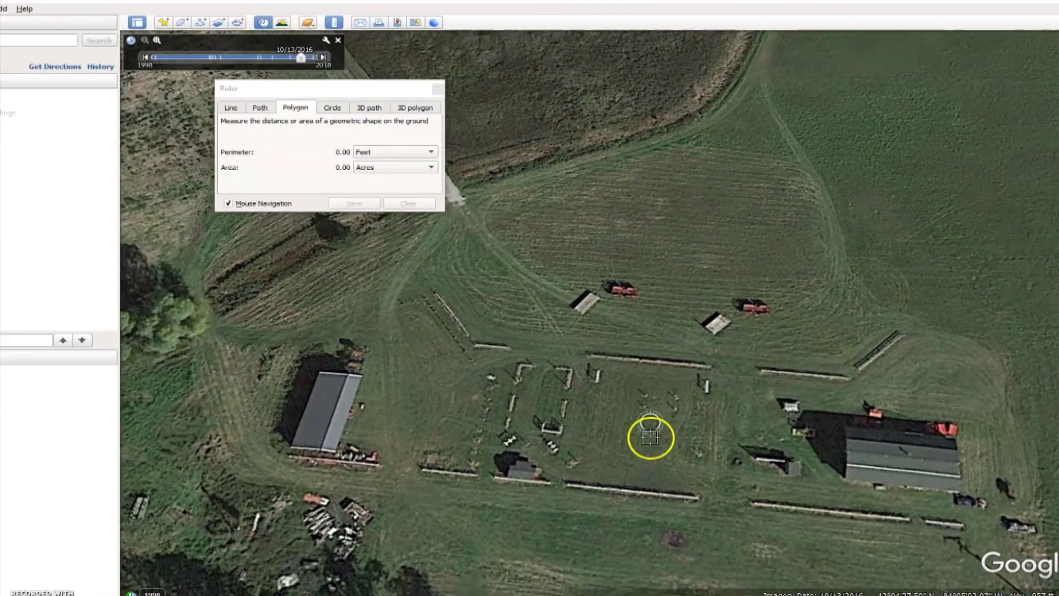
{"action": "left_click", "coordinate": [964, 194]}
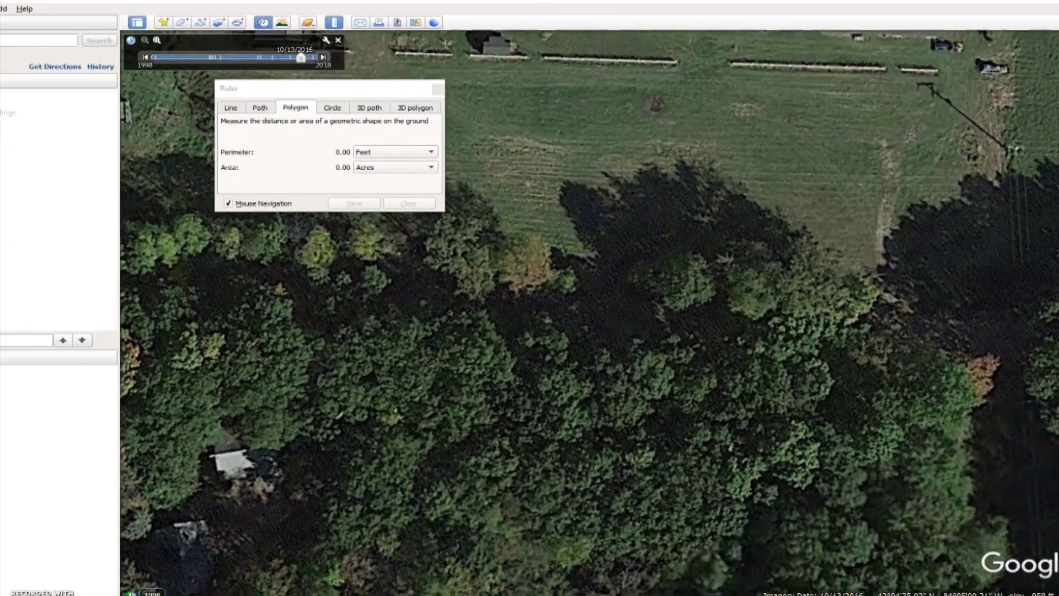
{"action": "left_click_drag", "start_coordinate": [815, 135], "coordinate": [815, 515]}
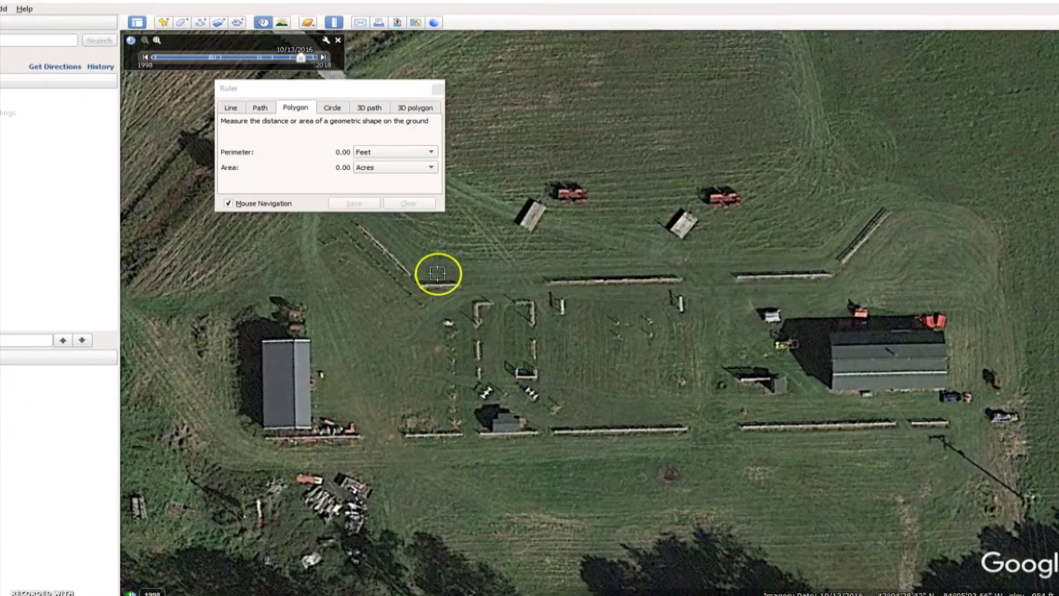
{"action": "left_click_drag", "start_coordinate": [538, 330], "coordinate": [485, 443]}
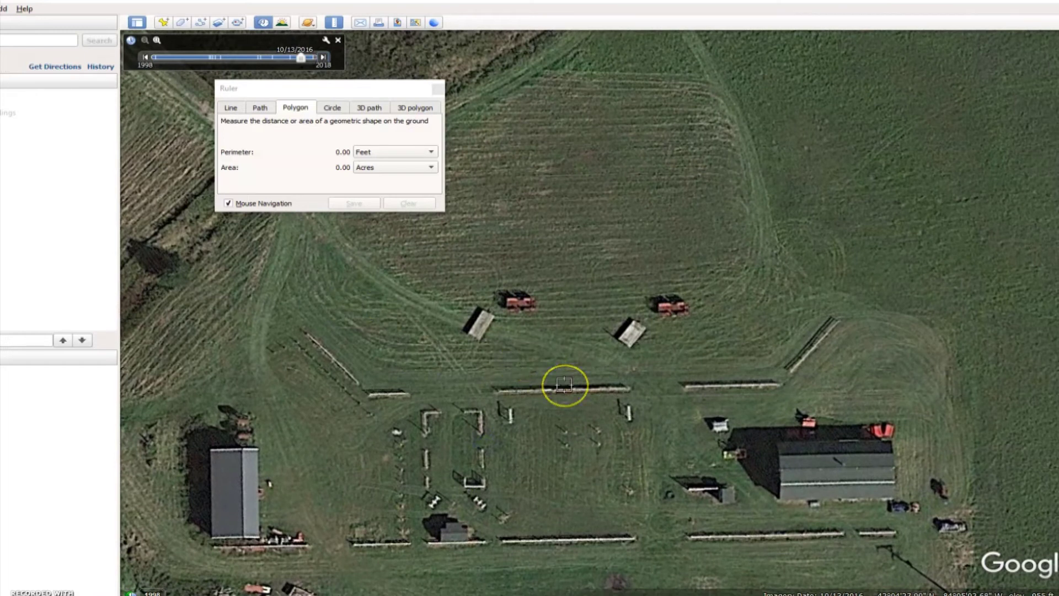
{"action": "left_click", "coordinate": [622, 395]}
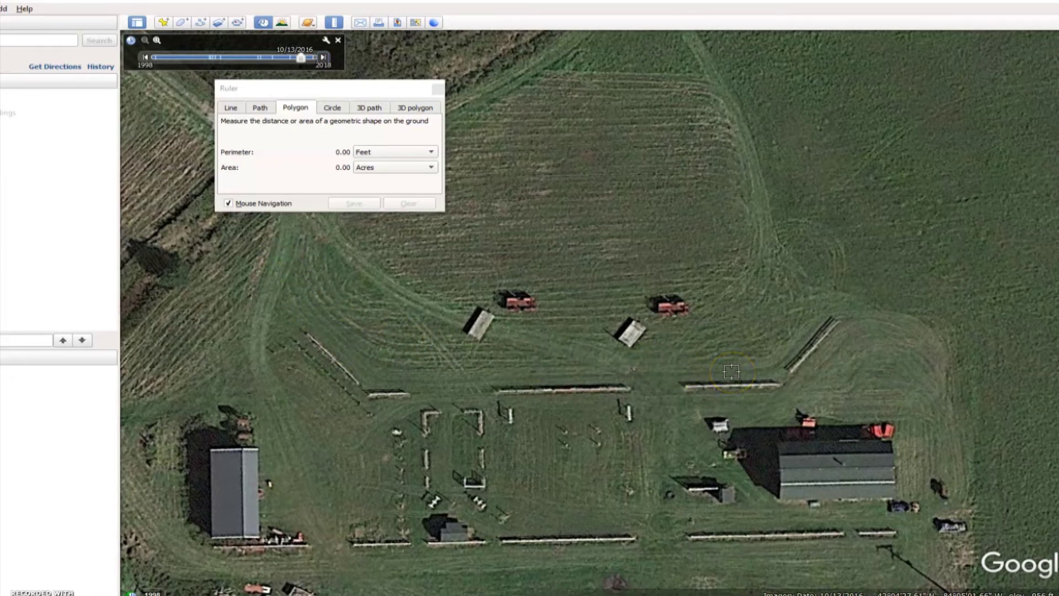
{"action": "left_click_drag", "start_coordinate": [339, 234], "coordinate": [326, 313]}
{"action": "left_click_drag", "start_coordinate": [528, 251], "coordinate": [511, 193]}
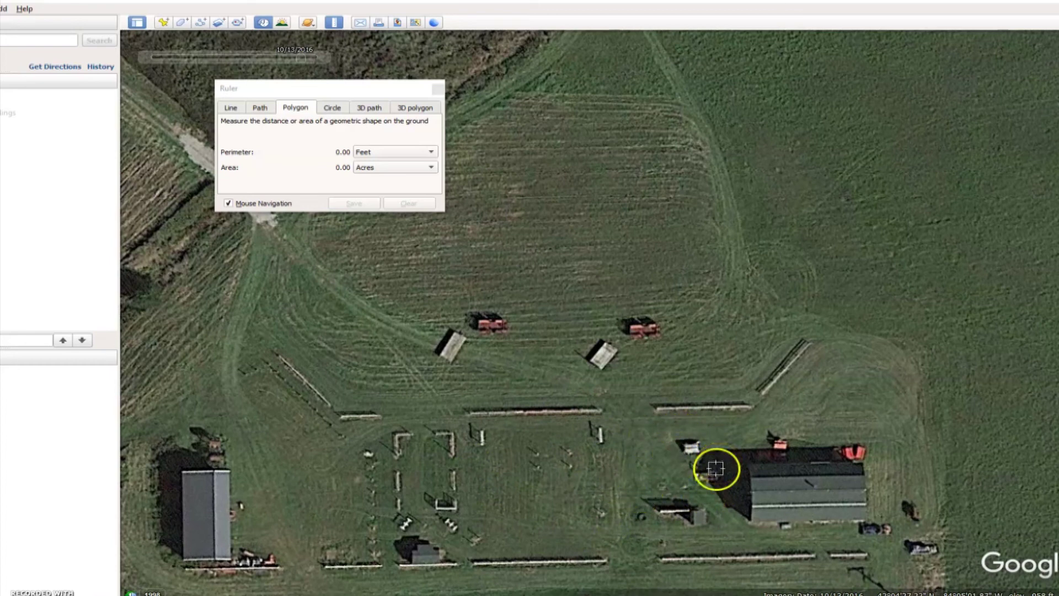
Examine the planted tree fields around the two ponds north of the Sharon Hollow Rd farmyard in the 10/13/2016 image
{"action": "scroll", "coordinate": [710, 482], "scroll_direction": "down", "scroll_amount": 5}
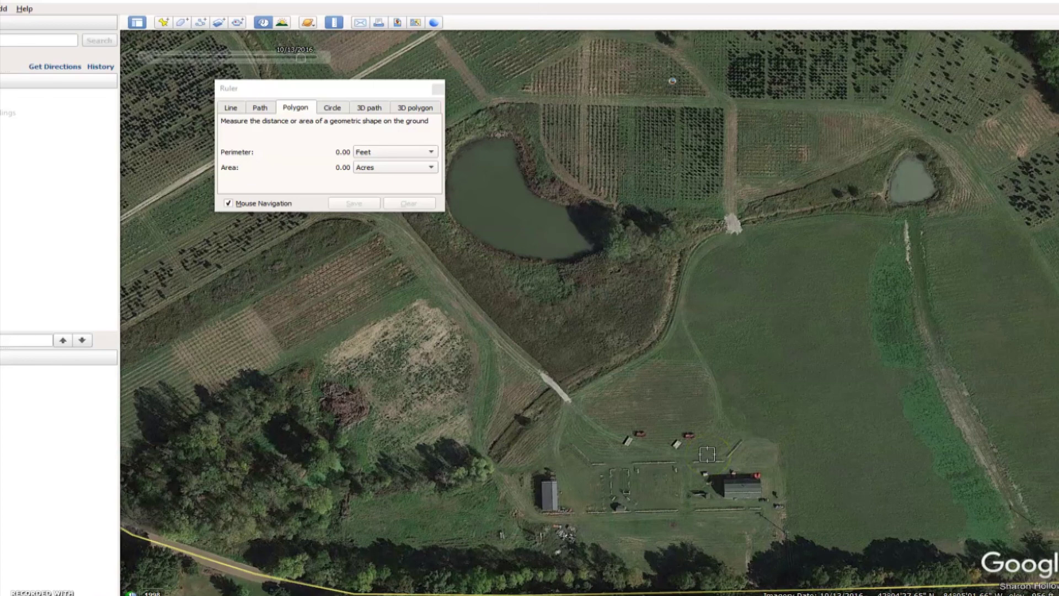
{"action": "left_click_drag", "start_coordinate": [707, 454], "coordinate": [722, 452]}
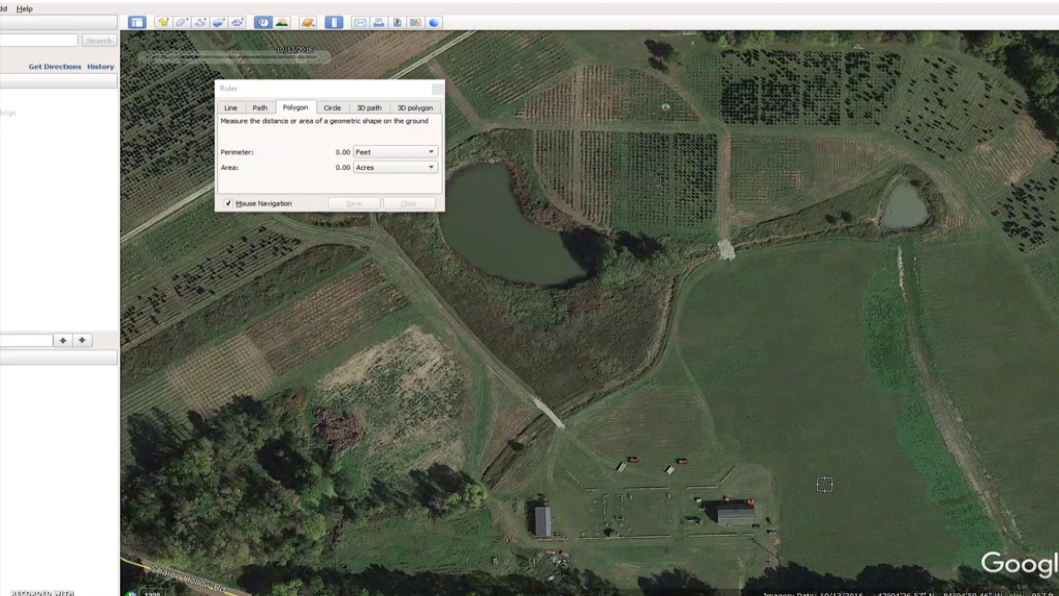
{"action": "left_click_drag", "start_coordinate": [839, 208], "coordinate": [815, 406]}
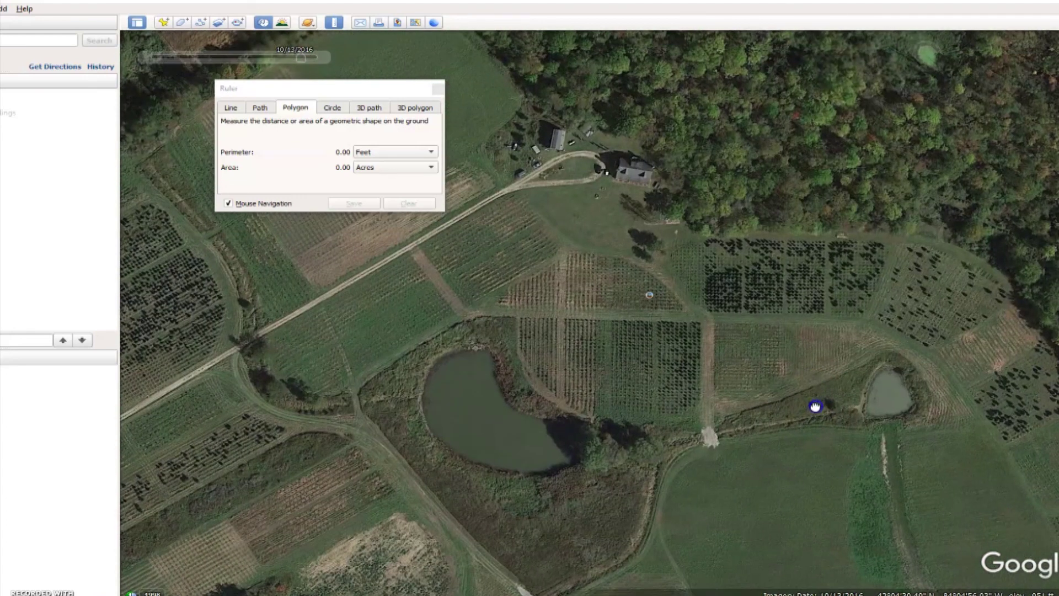